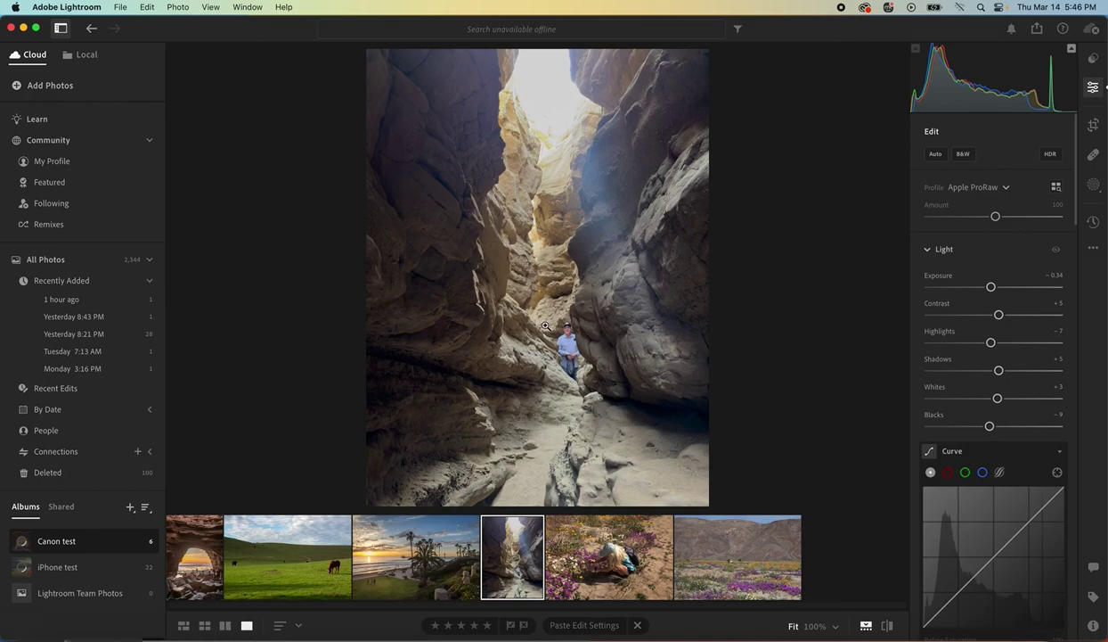
- Zoom the canyon photo to 100% and back to Fit, then open the desert wildflower photo
{"action": "left_click", "coordinate": [568, 336]}
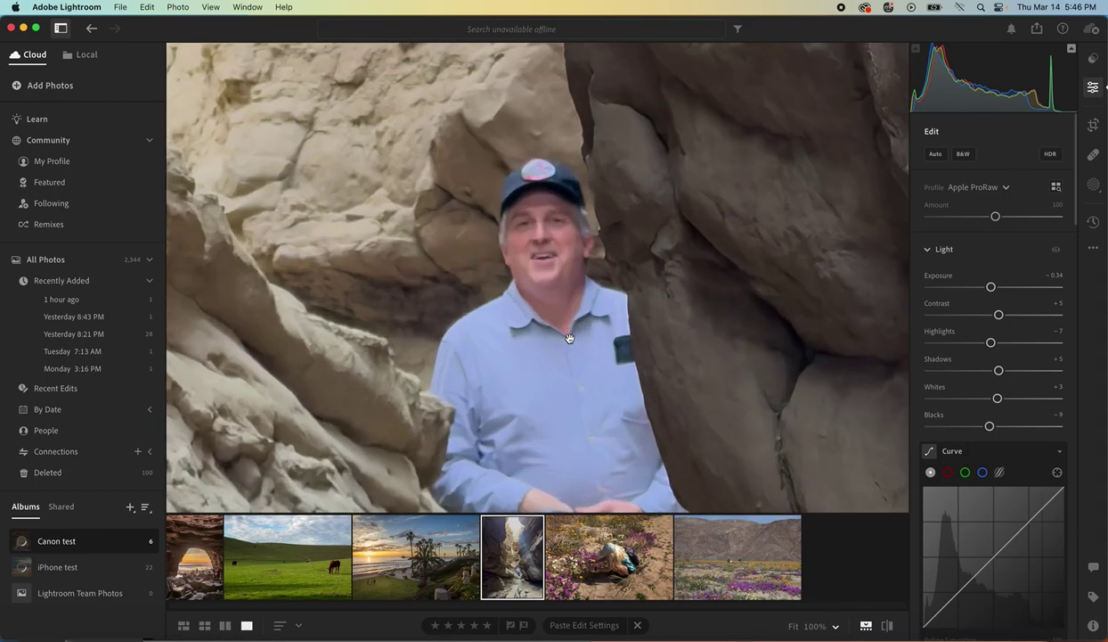
{"action": "left_click", "coordinate": [569, 338]}
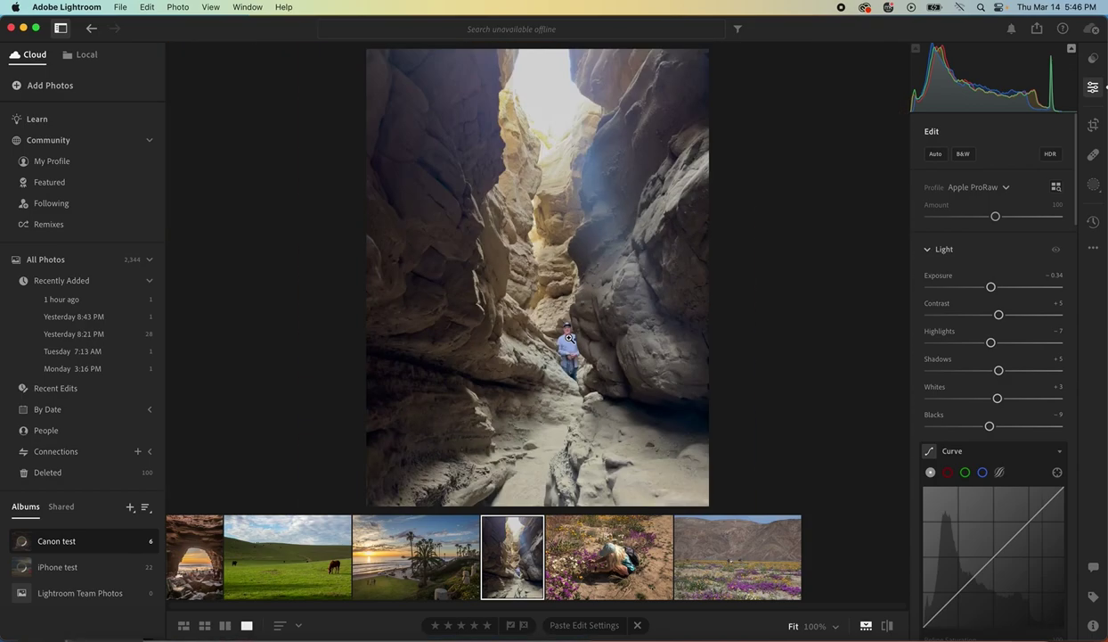
{"action": "left_click", "coordinate": [729, 579]}
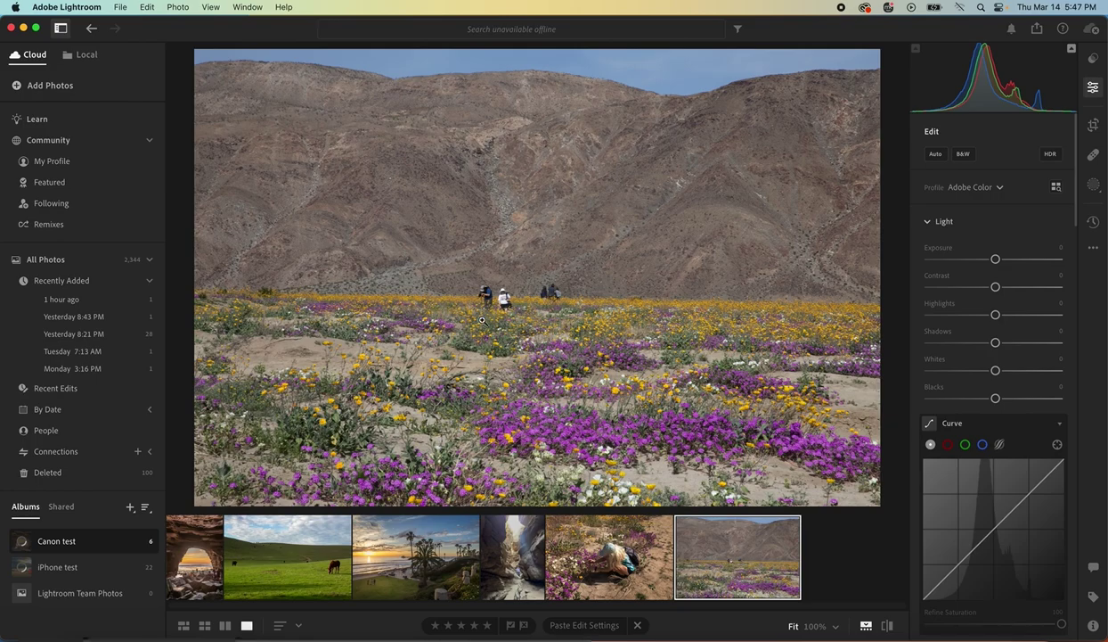
- Erase the woman in the white hat with Content-Aware Remove at size 5, then undo it
{"action": "left_click", "coordinate": [503, 299]}
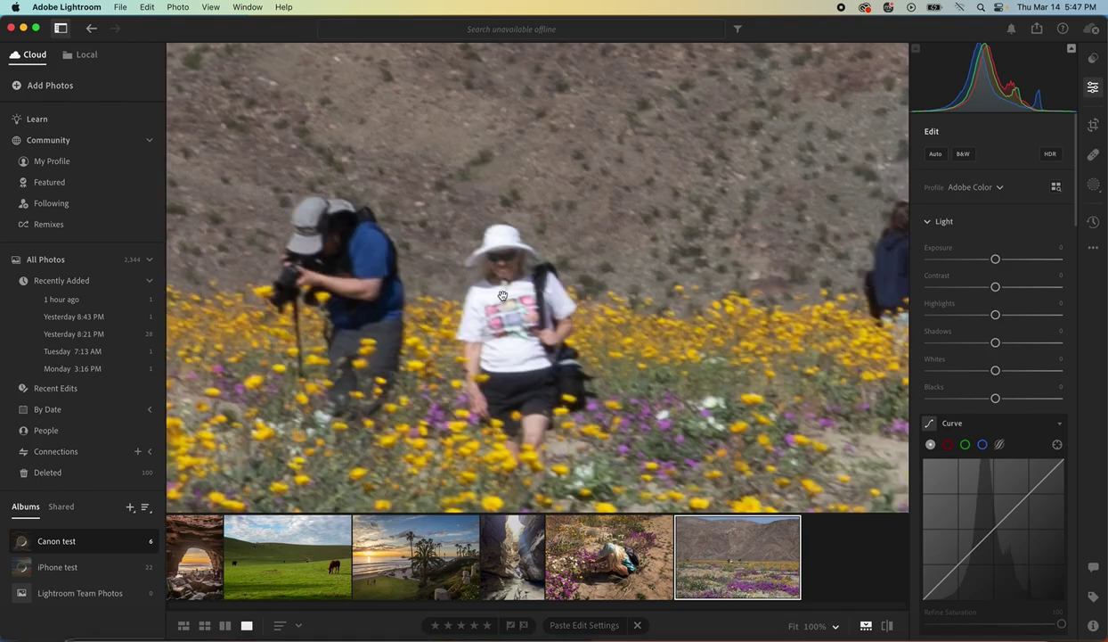
{"action": "left_click", "coordinate": [1095, 156]}
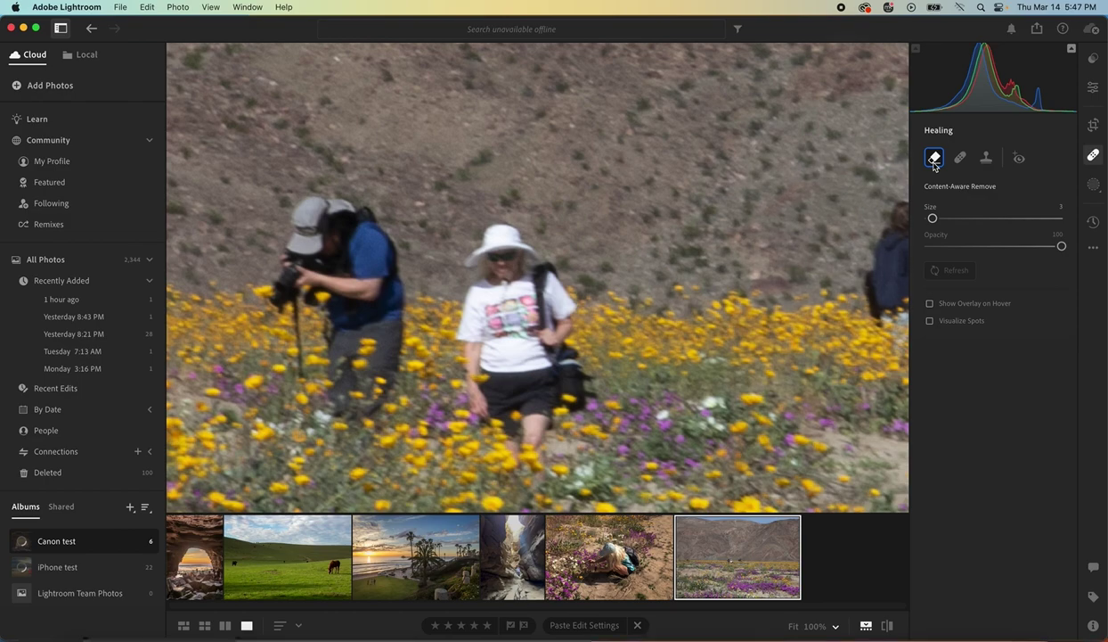
{"action": "mouse_move", "coordinate": [934, 165]}
{"action": "mouse_move", "coordinate": [934, 219]}
{"action": "left_click_drag", "start_coordinate": [933, 221], "coordinate": [935, 220]}
{"action": "mouse_move", "coordinate": [497, 240]}
{"action": "left_mouse_down"}
{"action": "mouse_move", "coordinate": [482, 391]}
{"action": "mouse_move", "coordinate": [501, 421]}
{"action": "mouse_move", "coordinate": [533, 416]}
{"action": "mouse_move", "coordinate": [551, 391]}
{"action": "mouse_move", "coordinate": [565, 330]}
{"action": "mouse_move", "coordinate": [553, 287]}
{"action": "mouse_move", "coordinate": [537, 264]}
{"action": "mouse_move", "coordinate": [519, 369]}
{"action": "left_mouse_up"}
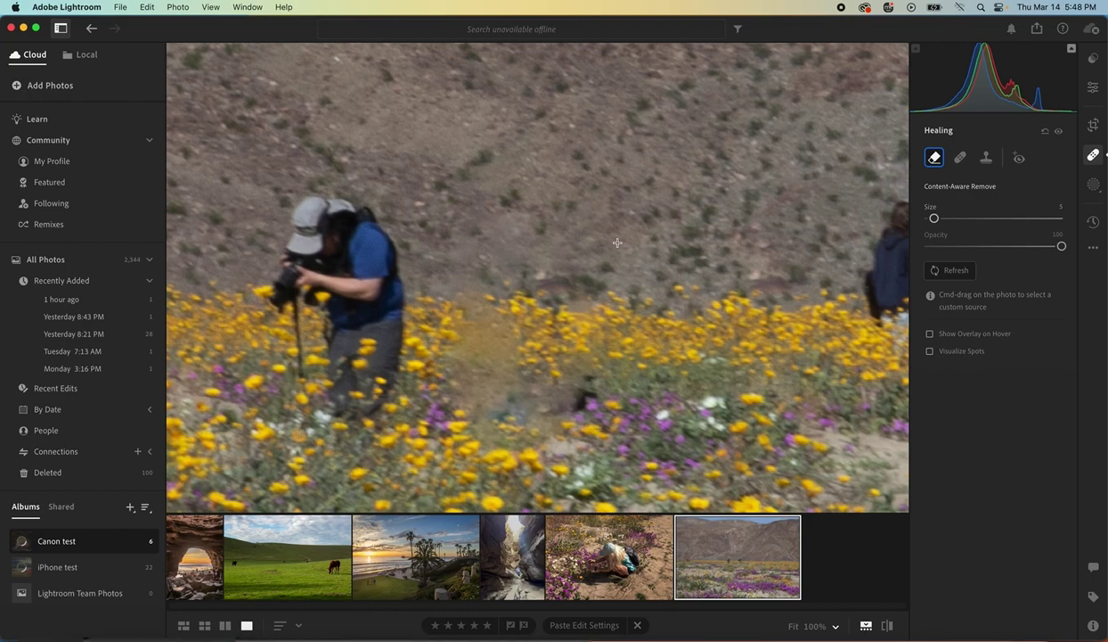
{"action": "key", "text": "super+z"}
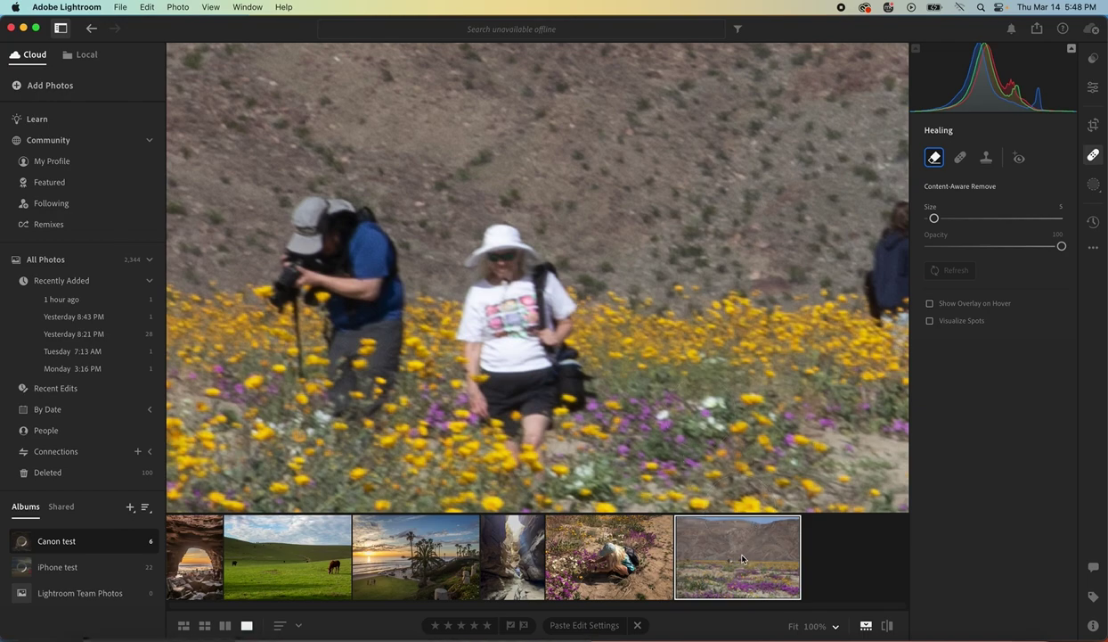
- Send the wildflower photo to Photoshop 2024 as _MG_1207-Edit.tif
{"action": "right_click", "coordinate": [741, 558]}
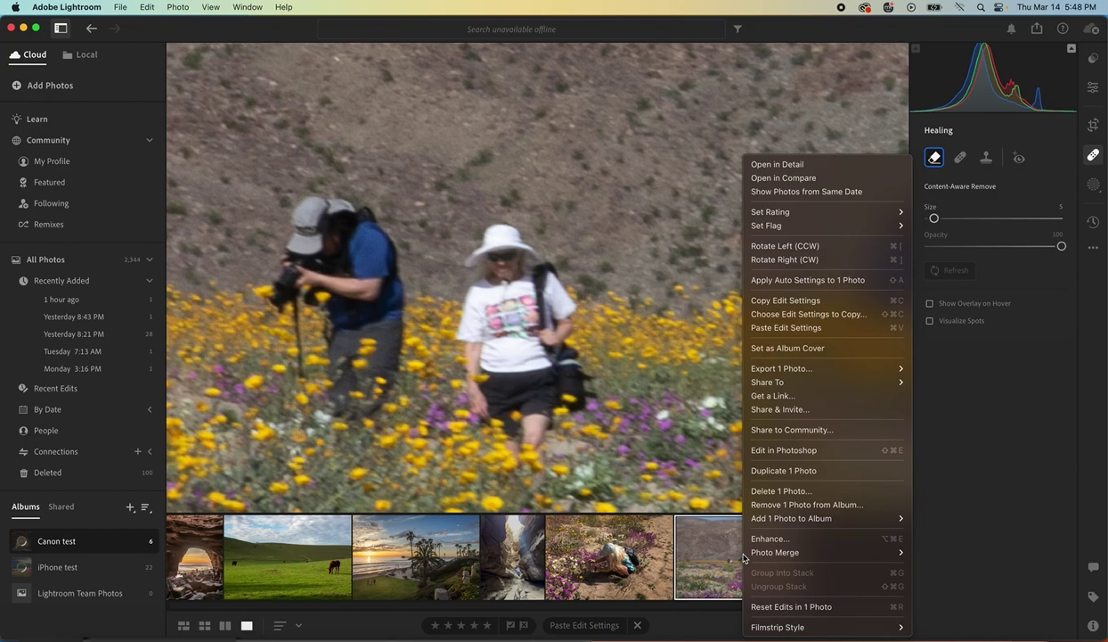
{"action": "left_click", "coordinate": [781, 451]}
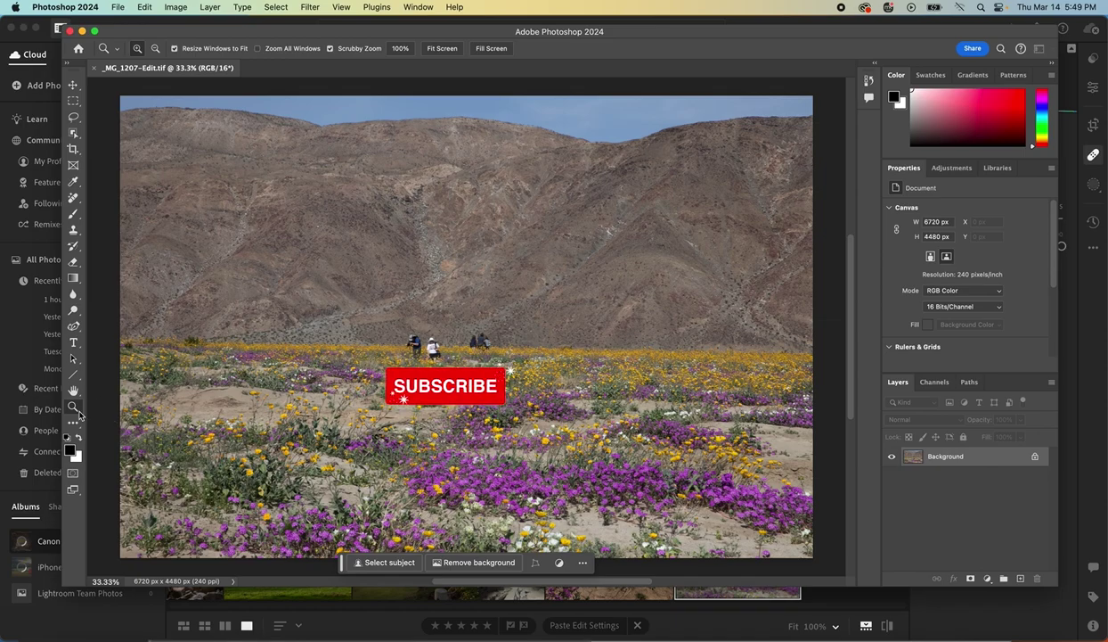
- Zoom to 200% on the hikers and pick the Remove tool from the healing tools
{"action": "left_click_drag", "start_coordinate": [437, 350], "coordinate": [437, 349]}
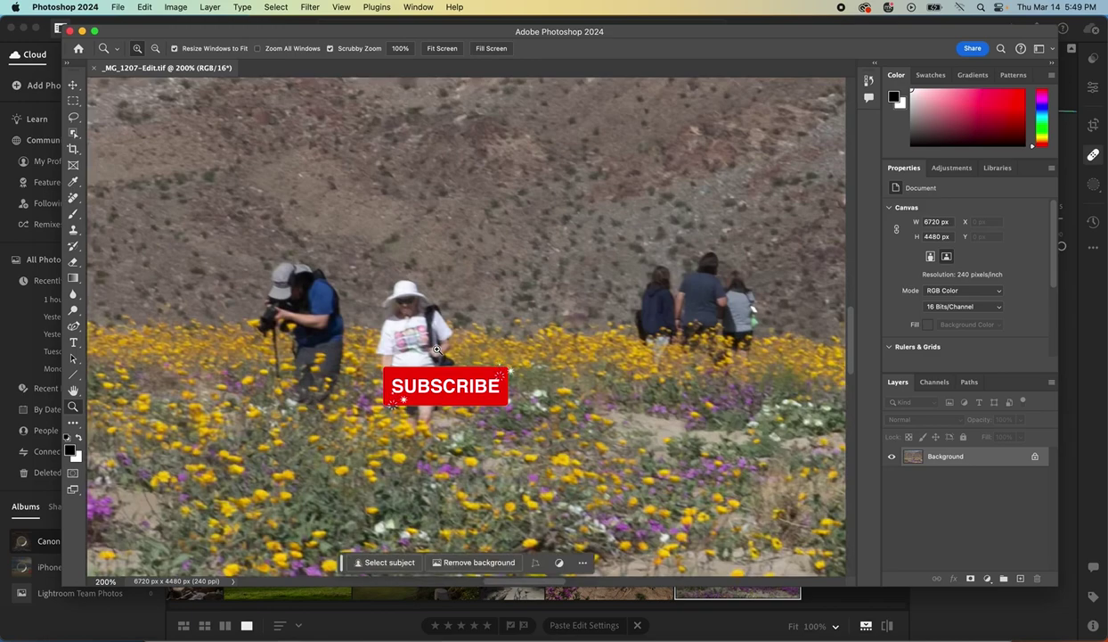
{"action": "left_click", "coordinate": [82, 204]}
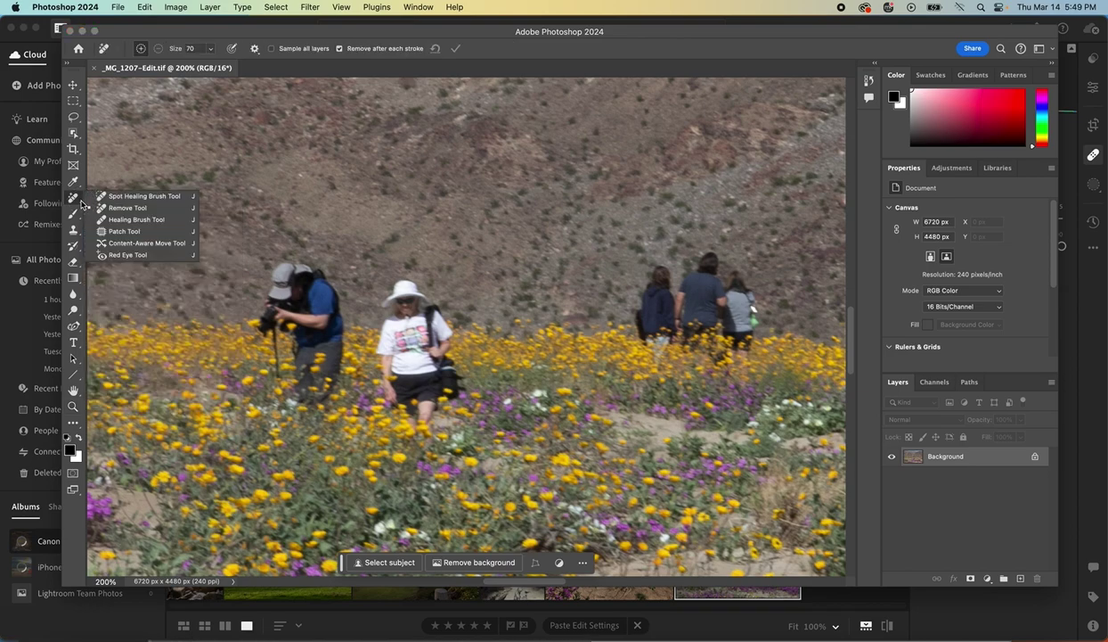
{"action": "left_click", "coordinate": [138, 207]}
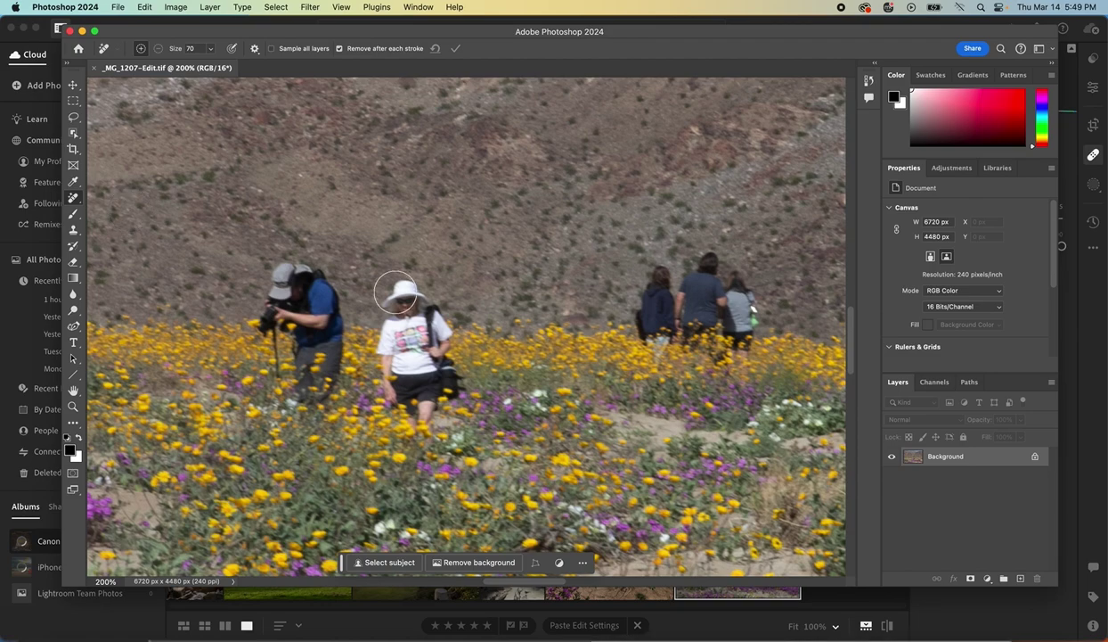
- Paint over the woman in the white hat with the Remove tool so flowers fill her spot
{"action": "mouse_move", "coordinate": [395, 293]}
{"action": "left_mouse_down"}
{"action": "mouse_move", "coordinate": [403, 287]}
{"action": "mouse_move", "coordinate": [385, 325]}
{"action": "mouse_move", "coordinate": [389, 395]}
{"action": "mouse_move", "coordinate": [441, 357]}
{"action": "mouse_move", "coordinate": [430, 346]}
{"action": "mouse_move", "coordinate": [437, 306]}
{"action": "mouse_move", "coordinate": [396, 347]}
{"action": "mouse_move", "coordinate": [406, 392]}
{"action": "mouse_move", "coordinate": [416, 389]}
{"action": "left_mouse_up"}
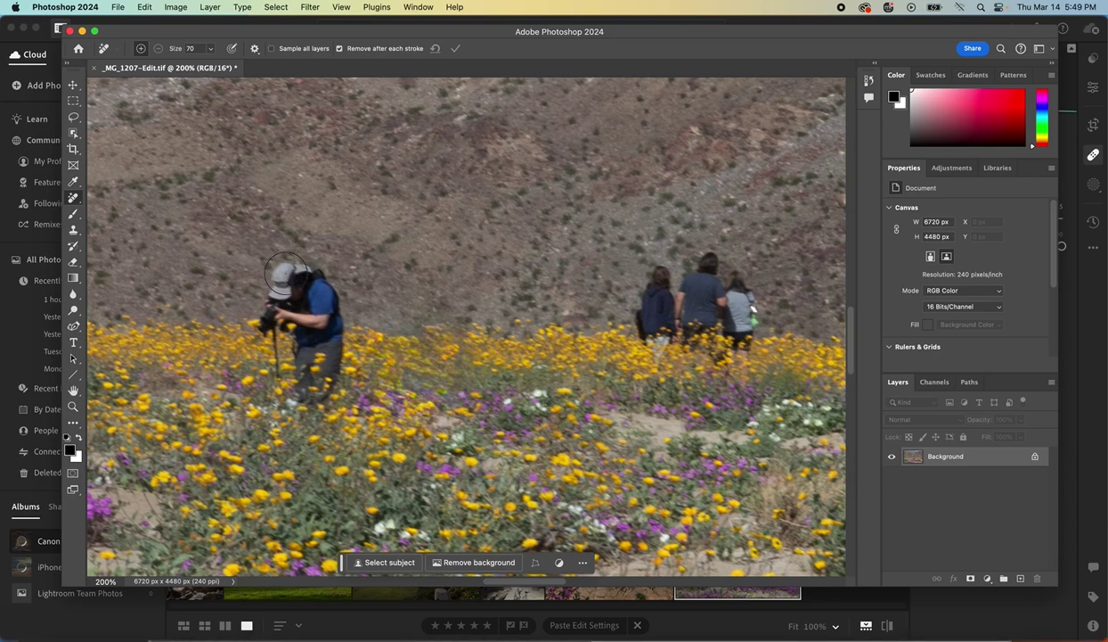
- Set the Clone Stamp to a 90 px brush at 20% hardness and sample hillside texture
{"action": "left_click", "coordinate": [77, 234]}
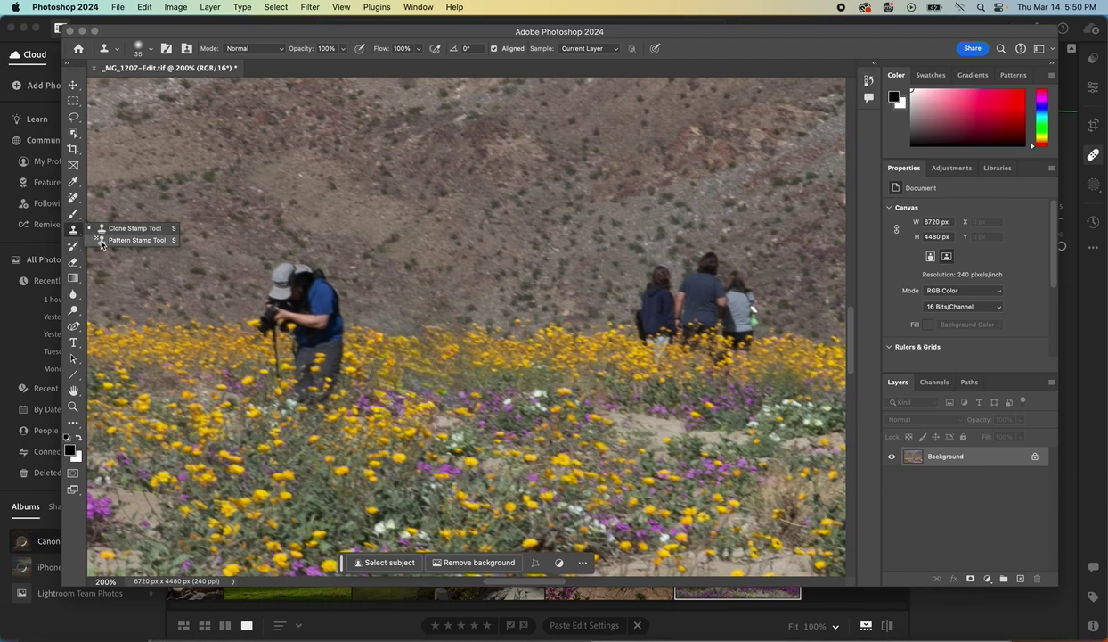
{"action": "left_click", "coordinate": [74, 230]}
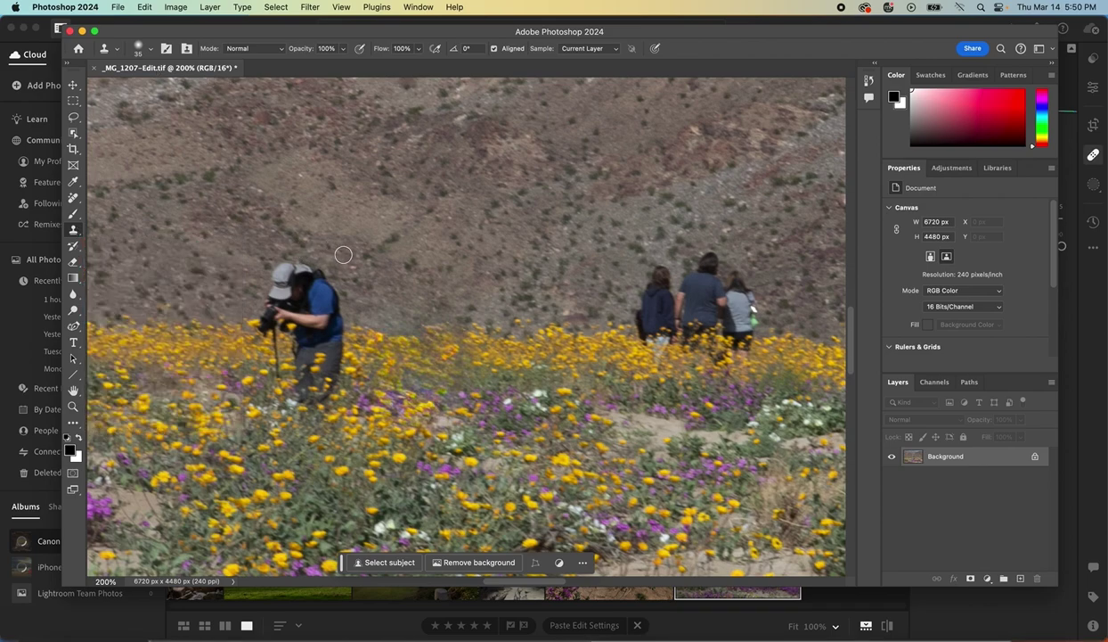
{"action": "key", "text": "bracketright"}
{"action": "key", "text": "bracketright"}
{"action": "key", "text": "bracketright"}
{"action": "key", "text": "bracketright"}
{"action": "key", "text": "bracketright"}
{"action": "key", "text": "bracketright"}
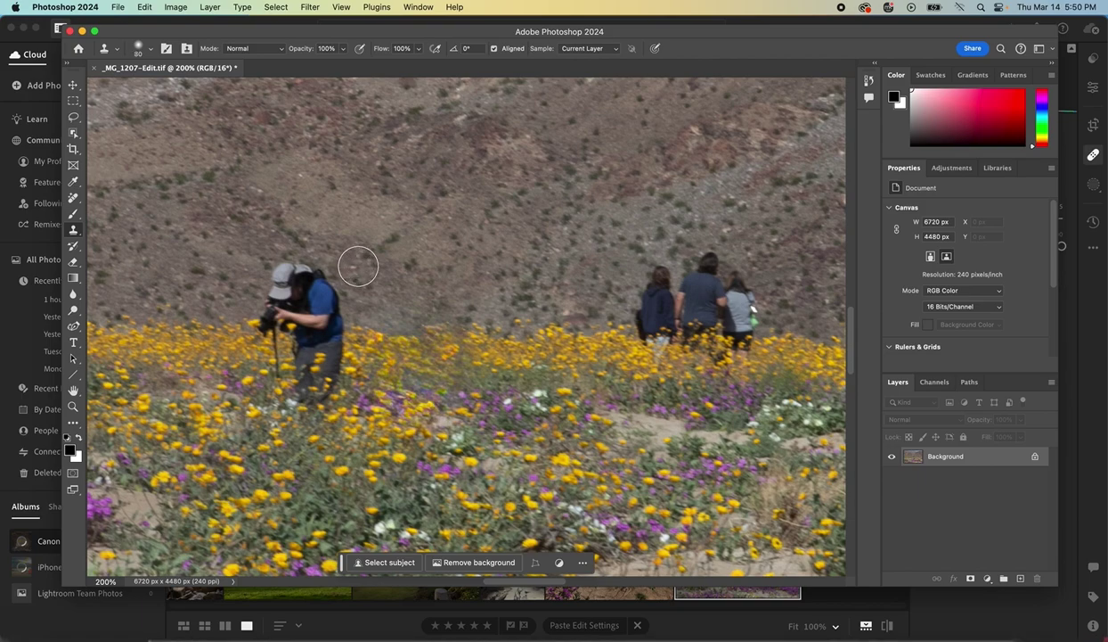
{"action": "left_click", "coordinate": [152, 50]}
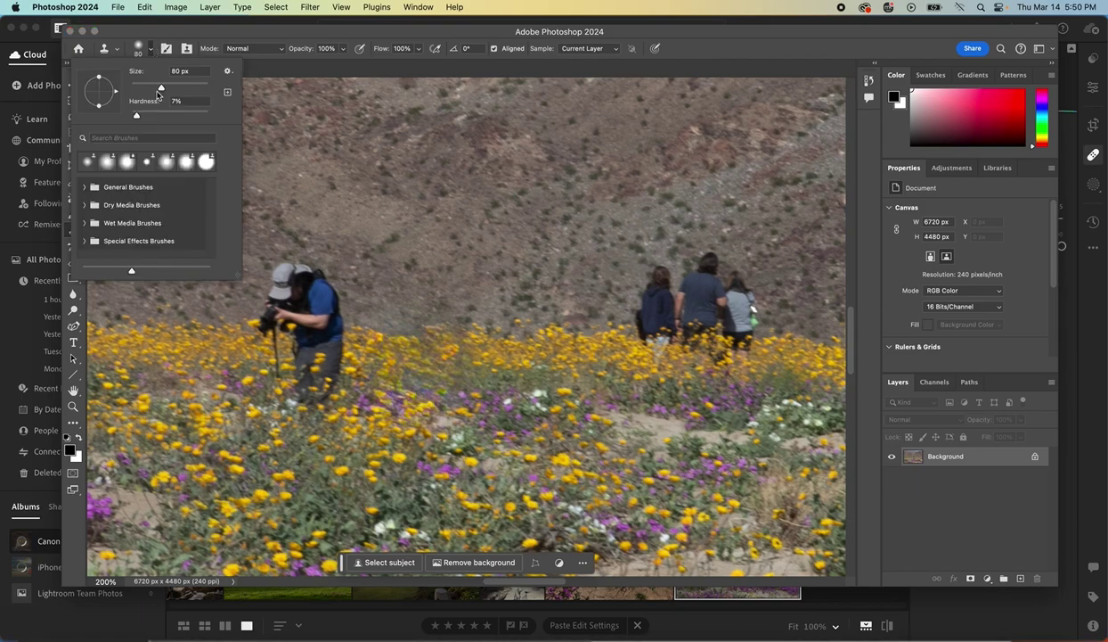
{"action": "mouse_move", "coordinate": [158, 92]}
{"action": "left_mouse_down"}
{"action": "mouse_move", "coordinate": [148, 88]}
{"action": "mouse_move", "coordinate": [159, 88]}
{"action": "left_mouse_up"}
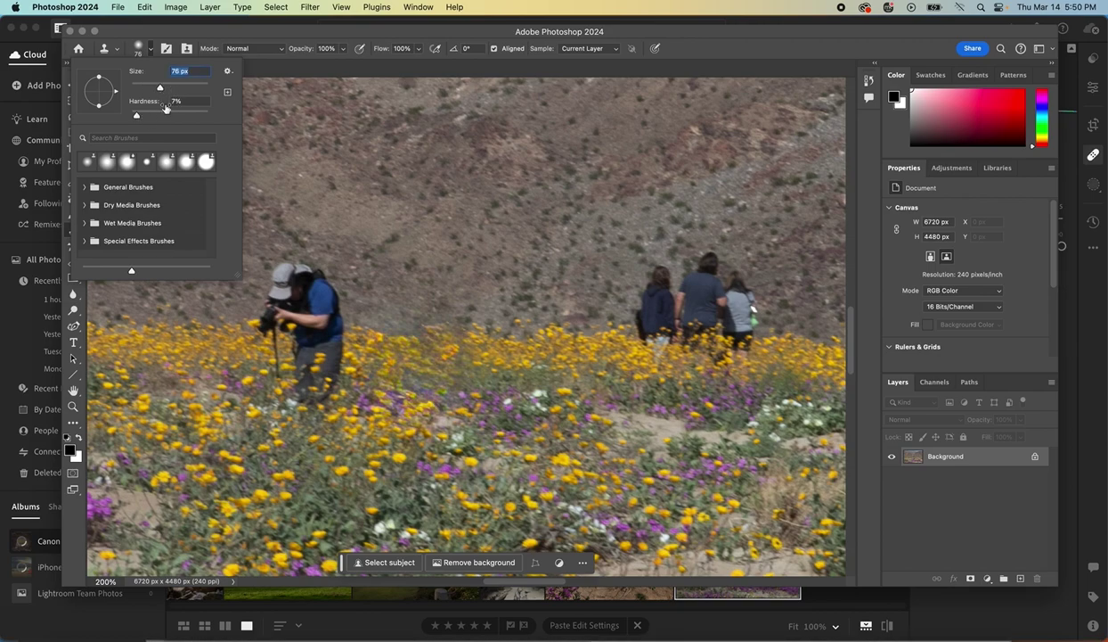
{"action": "left_click_drag", "start_coordinate": [137, 116], "coordinate": [210, 122]}
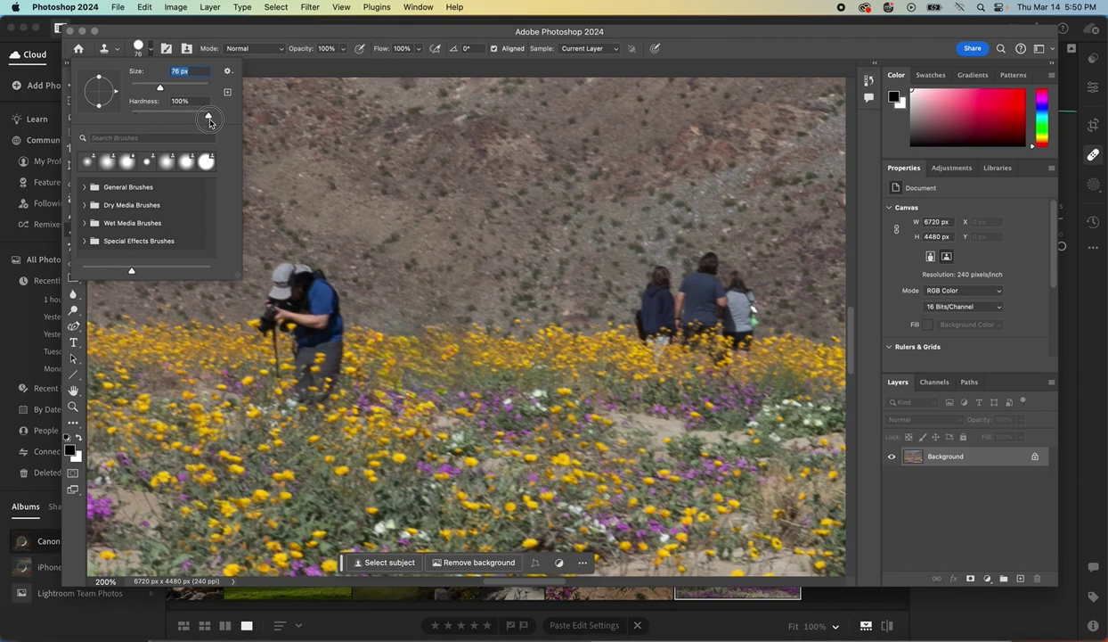
{"action": "left_click_drag", "start_coordinate": [211, 122], "coordinate": [144, 123]}
{"action": "left_click", "coordinate": [151, 50]}
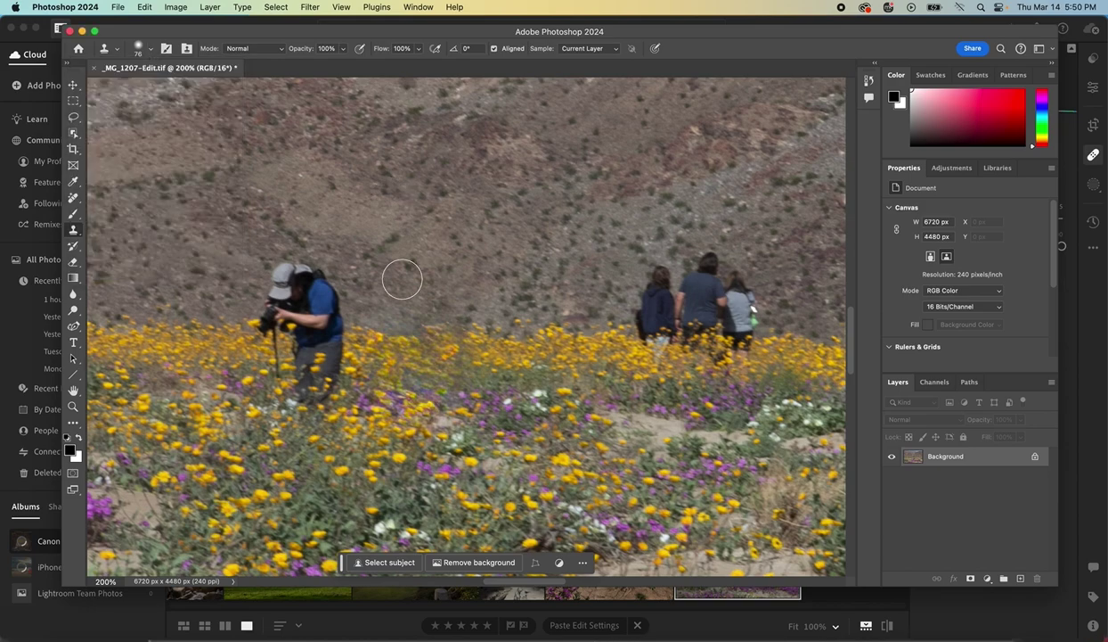
{"action": "key", "text": "bracketright"}
{"action": "left_click", "coordinate": [203, 281], "text": "alt"}
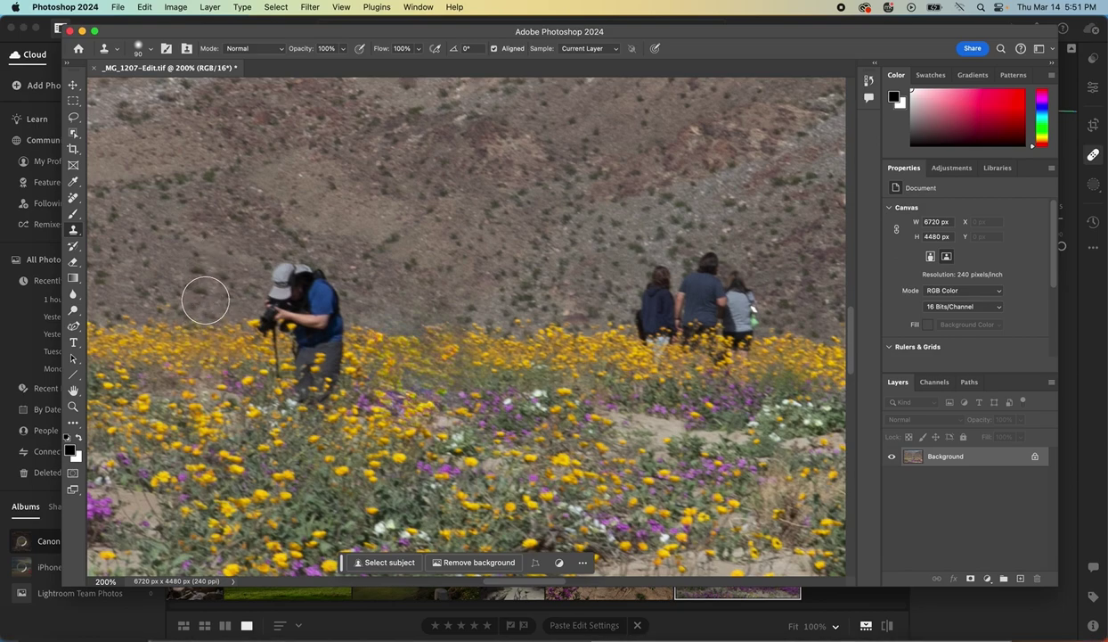
- Clone hillside over the photographer's head and shoulder, then flowers over the crouching figure
{"action": "mouse_move", "coordinate": [263, 292]}
{"action": "left_mouse_down"}
{"action": "mouse_move", "coordinate": [323, 286]}
{"action": "mouse_move", "coordinate": [278, 301]}
{"action": "left_mouse_up"}
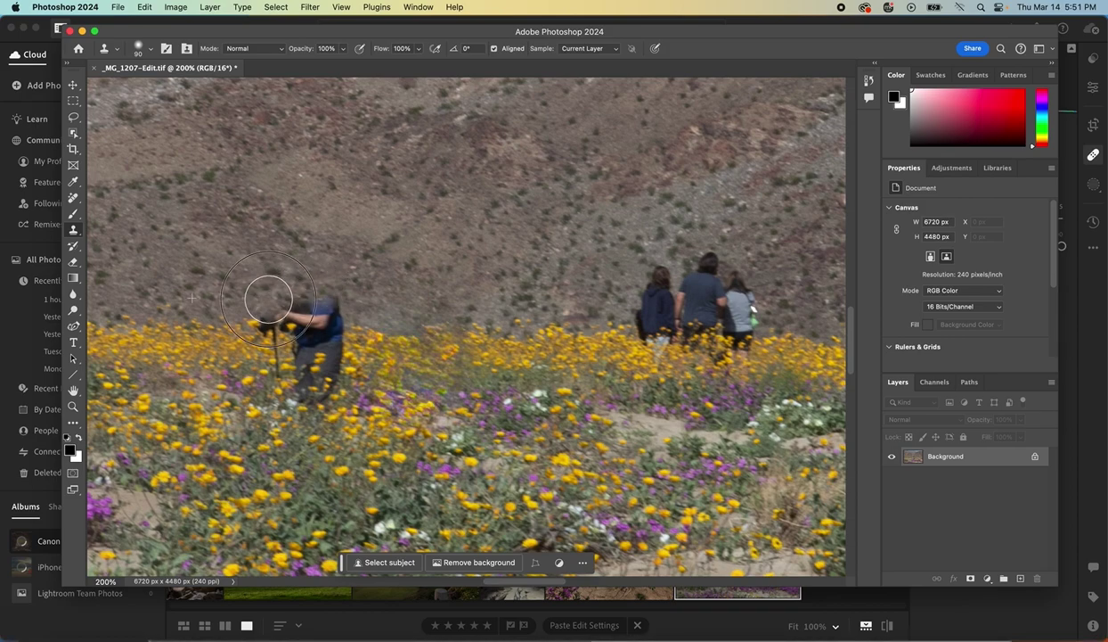
{"action": "left_click_drag", "start_coordinate": [287, 299], "coordinate": [334, 297]}
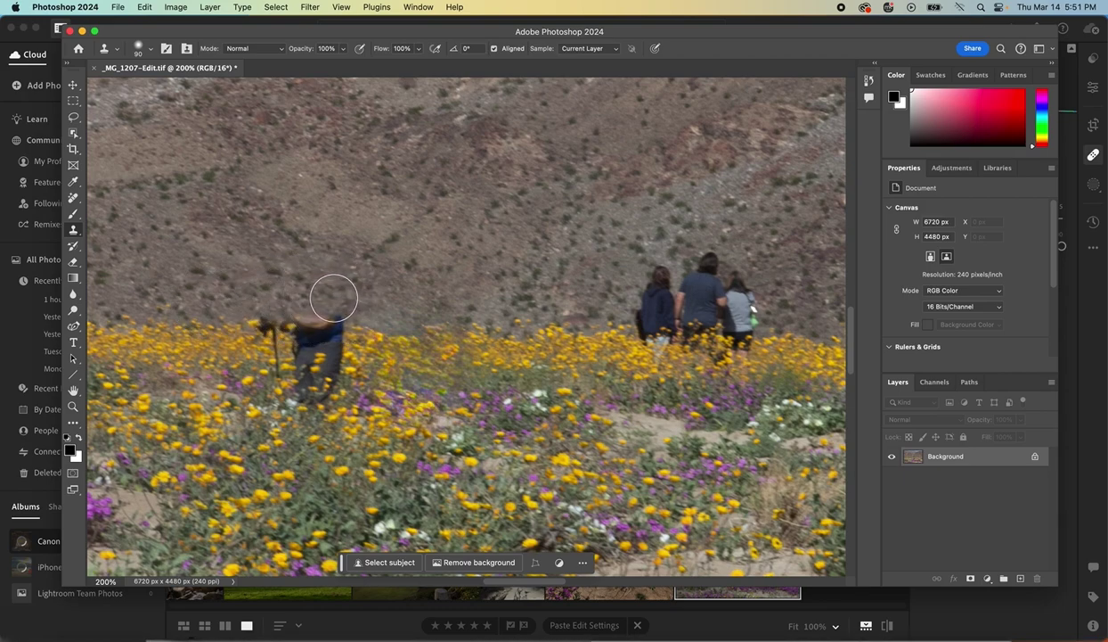
{"action": "left_click", "coordinate": [213, 348], "text": "alt"}
{"action": "left_click_drag", "start_coordinate": [242, 352], "coordinate": [273, 348]}
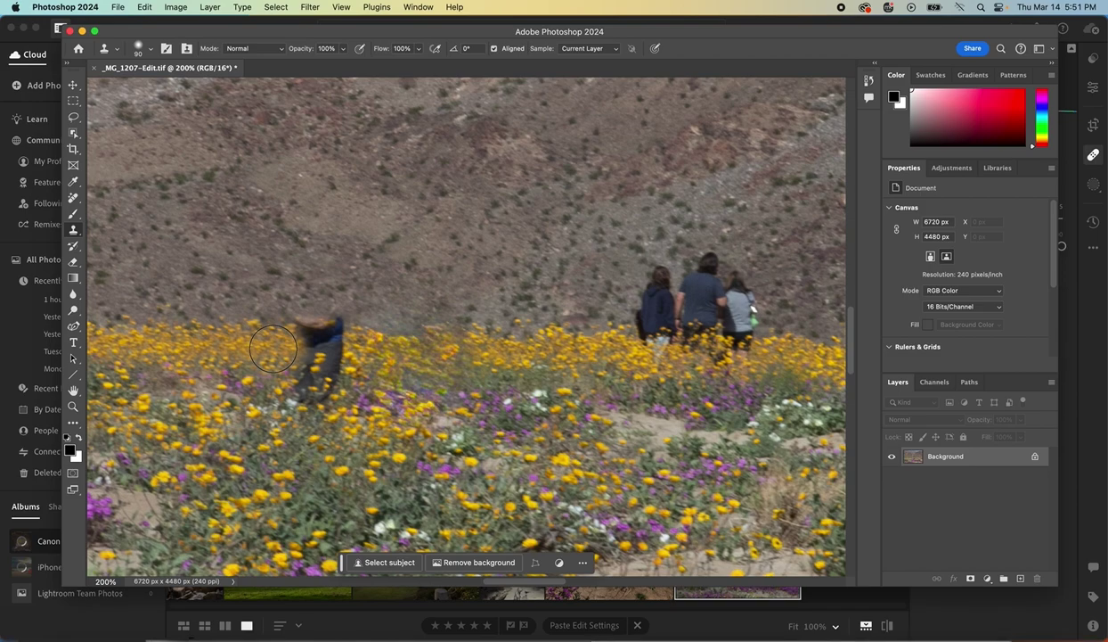
{"action": "left_click_drag", "start_coordinate": [273, 348], "coordinate": [335, 354]}
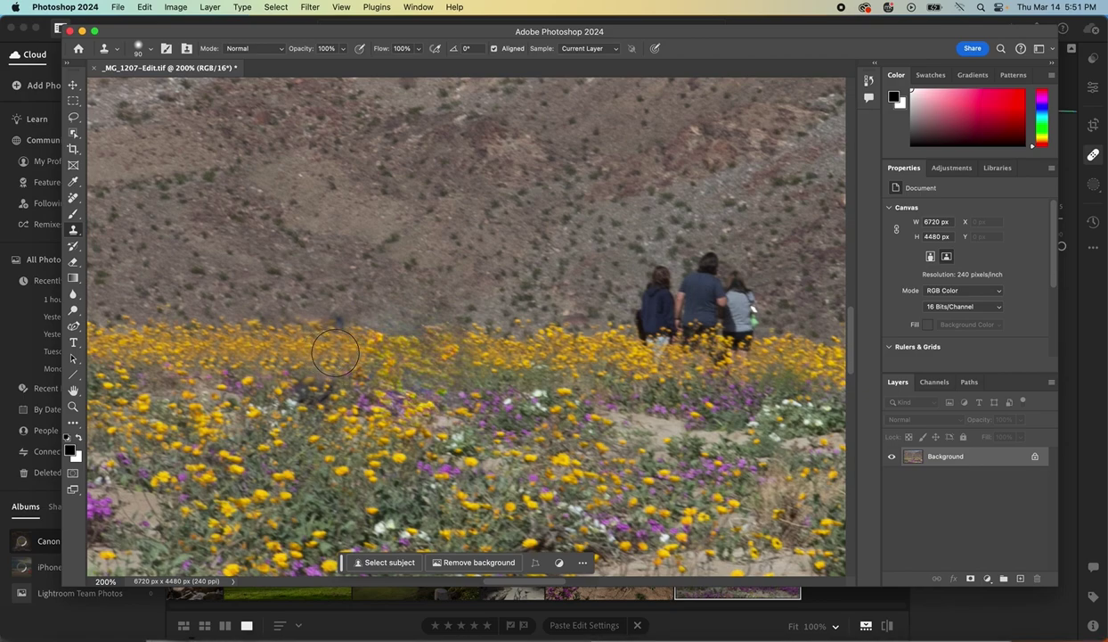
{"action": "left_click", "coordinate": [228, 383], "text": "alt"}
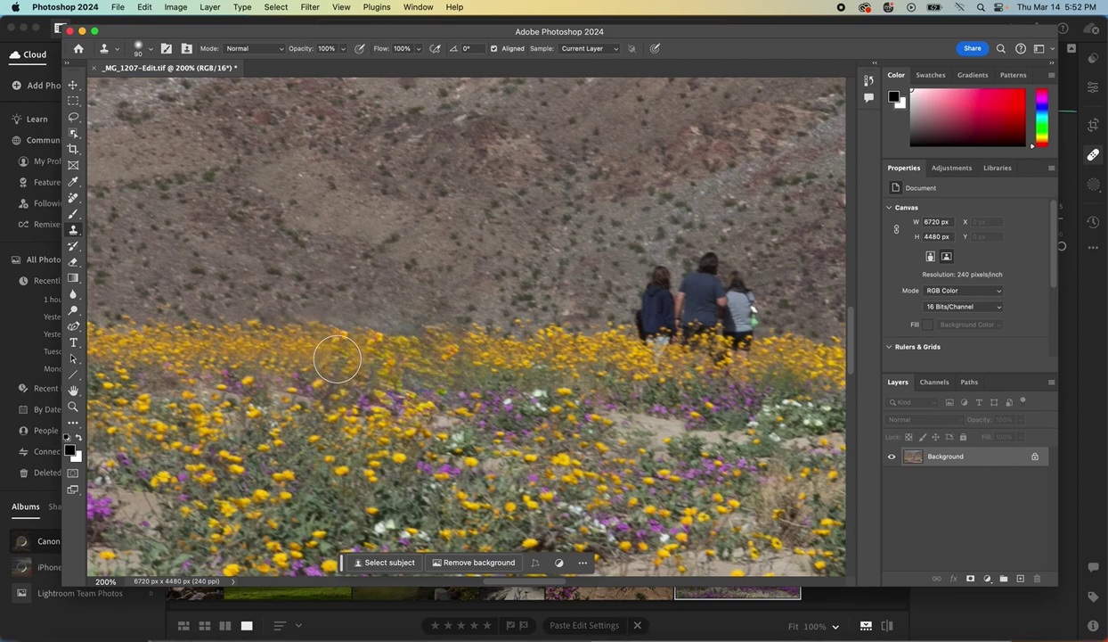
{"action": "mouse_move", "coordinate": [336, 338]}
{"action": "left_mouse_down"}
{"action": "mouse_move", "coordinate": [360, 367]}
{"action": "mouse_move", "coordinate": [376, 336]}
{"action": "mouse_move", "coordinate": [367, 363]}
{"action": "mouse_move", "coordinate": [320, 373]}
{"action": "left_mouse_up"}
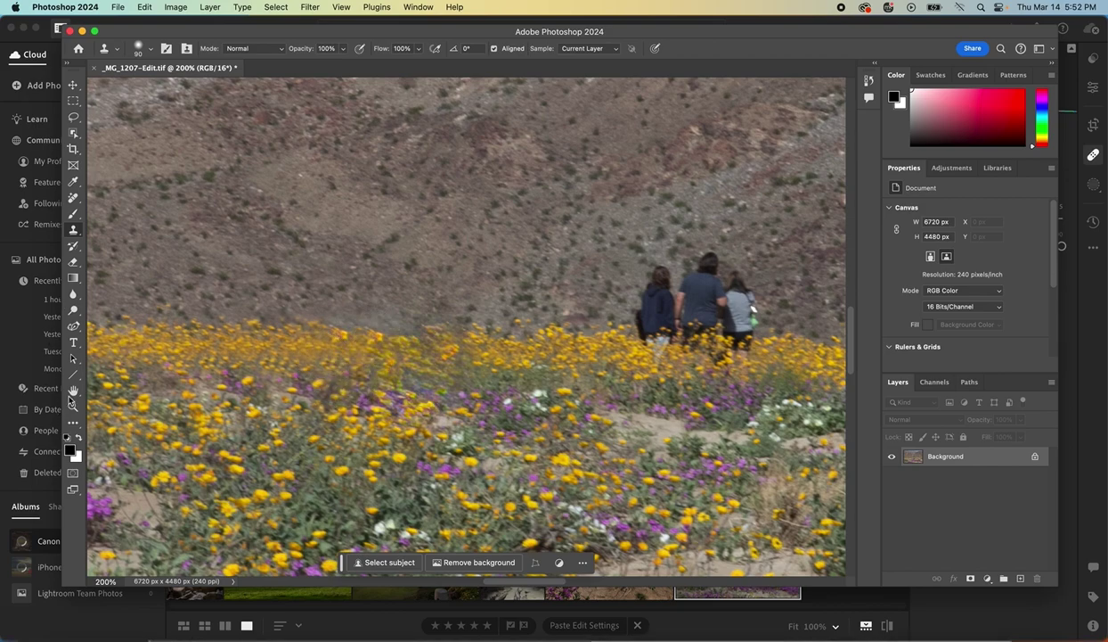
{"action": "left_click", "coordinate": [73, 358]}
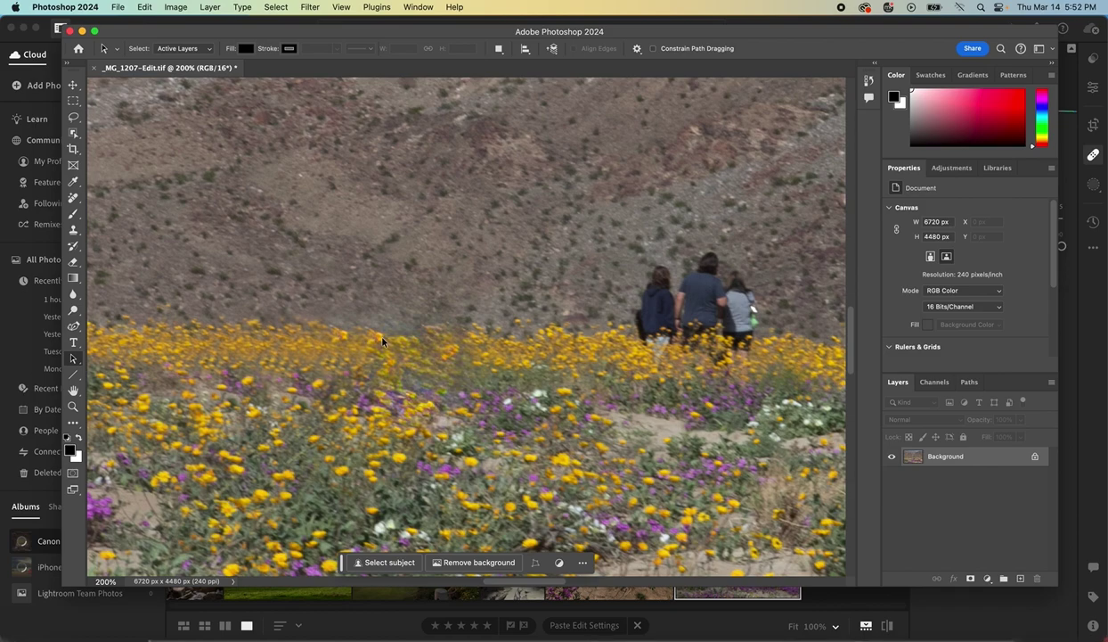
{"action": "left_click", "coordinate": [73, 405]}
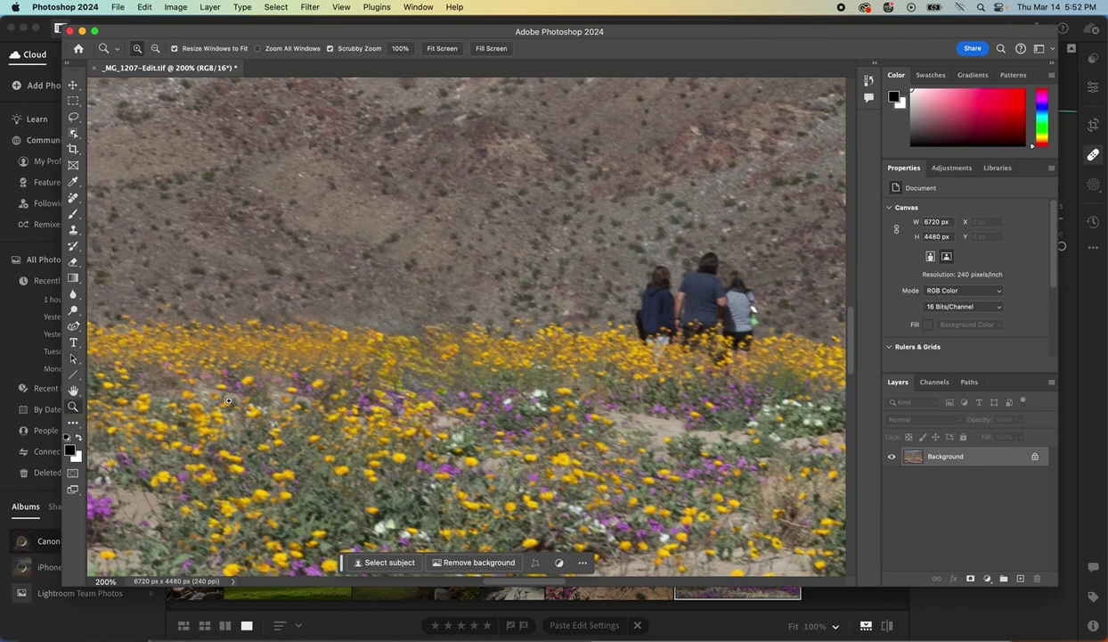
{"action": "left_click", "coordinate": [358, 389], "text": "alt"}
{"action": "left_click", "coordinate": [359, 388], "text": "alt"}
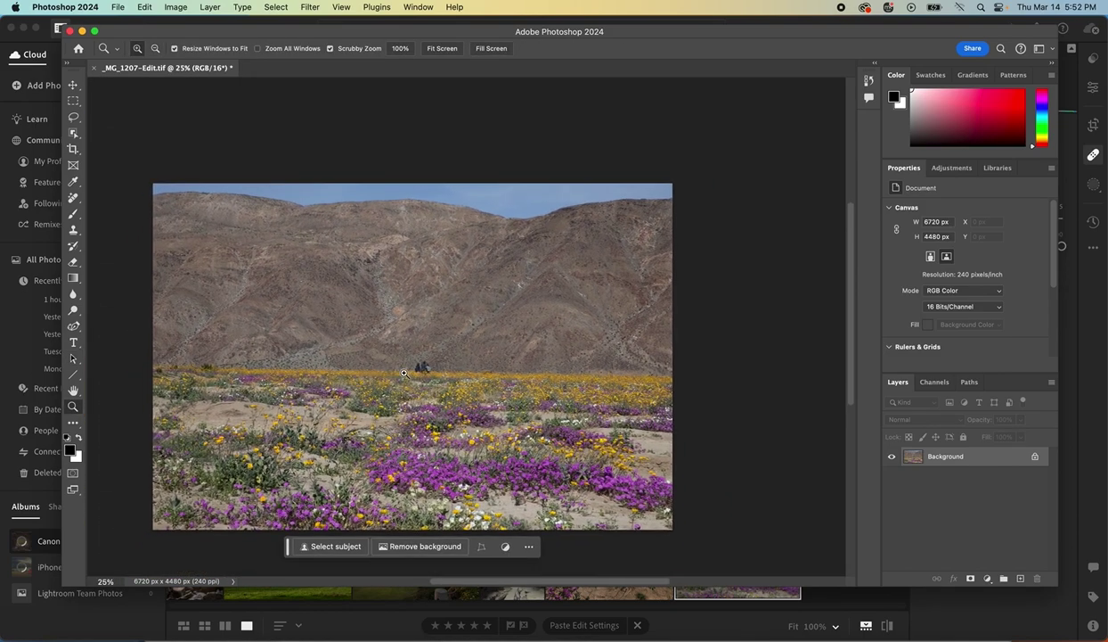
{"action": "left_click_drag", "start_coordinate": [423, 369], "coordinate": [424, 369]}
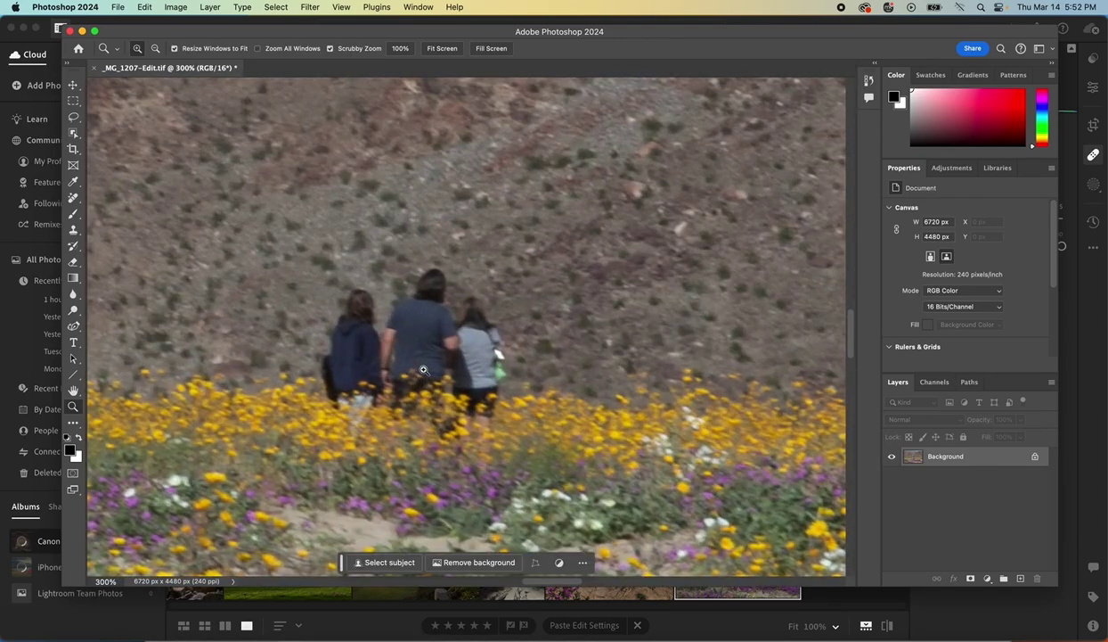
- Erase the three hikers with the Remove tool, then zoom back out to 100%
{"action": "left_click", "coordinate": [74, 198]}
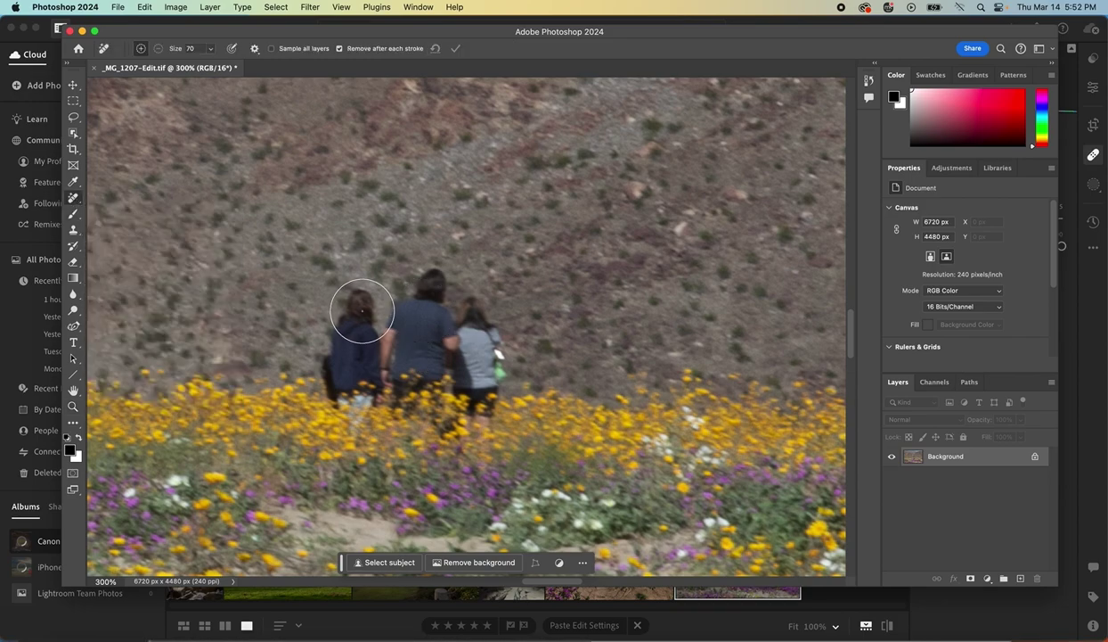
{"action": "mouse_move", "coordinate": [362, 310]}
{"action": "left_mouse_down"}
{"action": "mouse_move", "coordinate": [343, 350]}
{"action": "mouse_move", "coordinate": [351, 413]}
{"action": "mouse_move", "coordinate": [484, 420]}
{"action": "mouse_move", "coordinate": [495, 365]}
{"action": "mouse_move", "coordinate": [477, 317]}
{"action": "mouse_move", "coordinate": [427, 295]}
{"action": "mouse_move", "coordinate": [386, 298]}
{"action": "mouse_move", "coordinate": [370, 318]}
{"action": "mouse_move", "coordinate": [375, 380]}
{"action": "mouse_move", "coordinate": [444, 381]}
{"action": "mouse_move", "coordinate": [447, 363]}
{"action": "mouse_move", "coordinate": [424, 338]}
{"action": "mouse_move", "coordinate": [403, 348]}
{"action": "mouse_move", "coordinate": [441, 382]}
{"action": "left_mouse_up"}
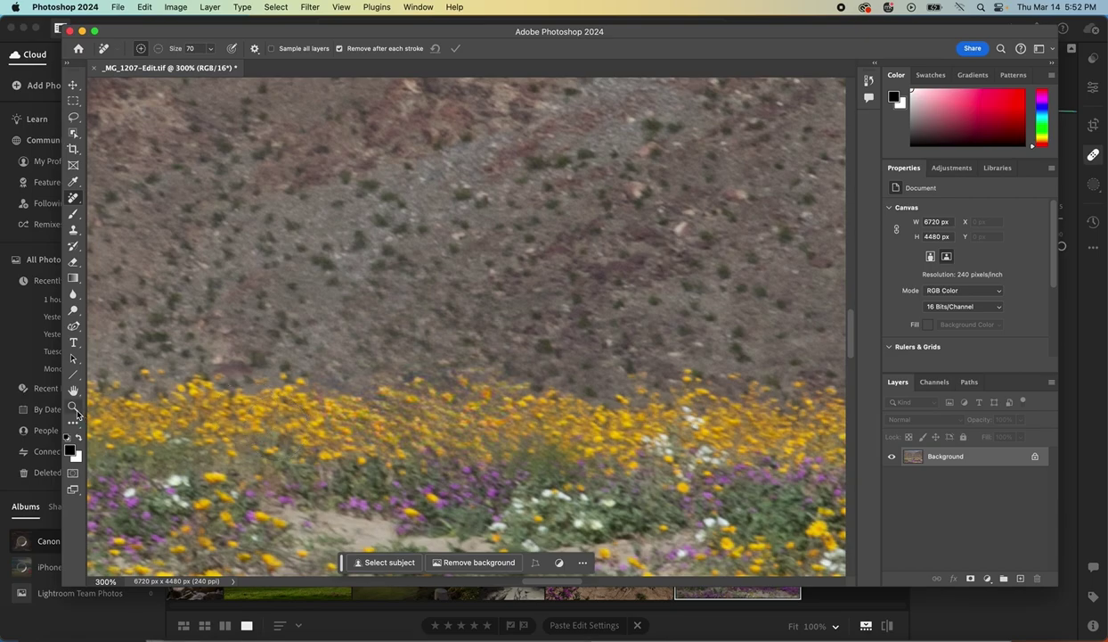
{"action": "left_click", "coordinate": [73, 407]}
{"action": "left_click", "coordinate": [446, 354], "text": "alt"}
{"action": "left_click", "coordinate": [454, 361], "text": "alt"}
- Zoom out to 25%, then close the edited photo and save it back to Lightroom
{"action": "left_click", "coordinate": [454, 361], "text": "alt"}
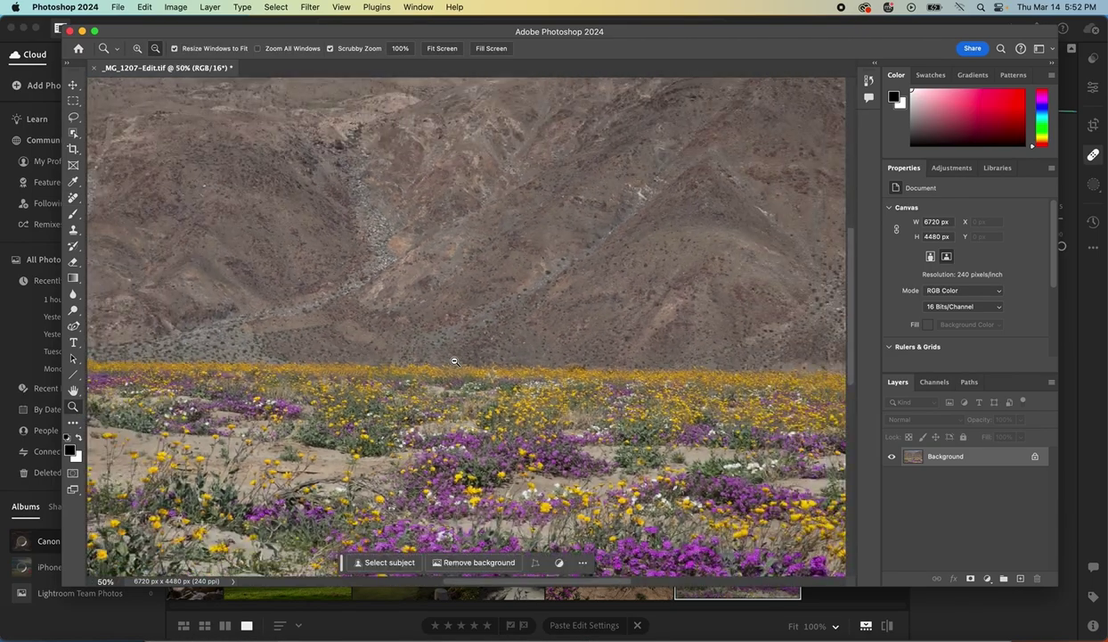
{"action": "left_click", "coordinate": [454, 360], "text": "alt"}
{"action": "left_click", "coordinate": [455, 361], "text": "alt"}
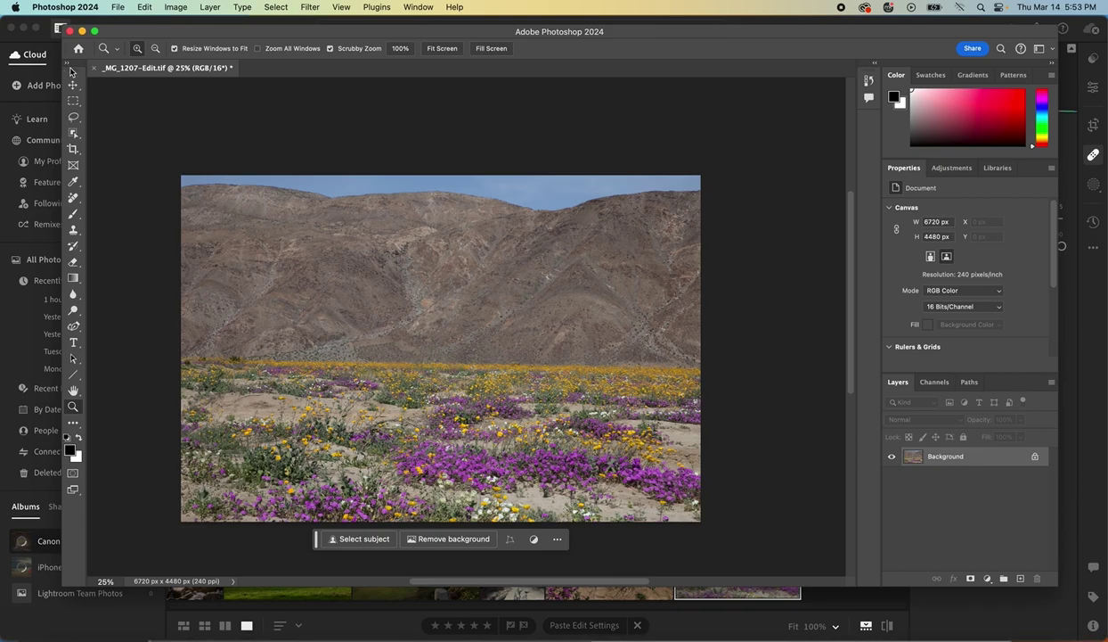
{"action": "left_click", "coordinate": [94, 68]}
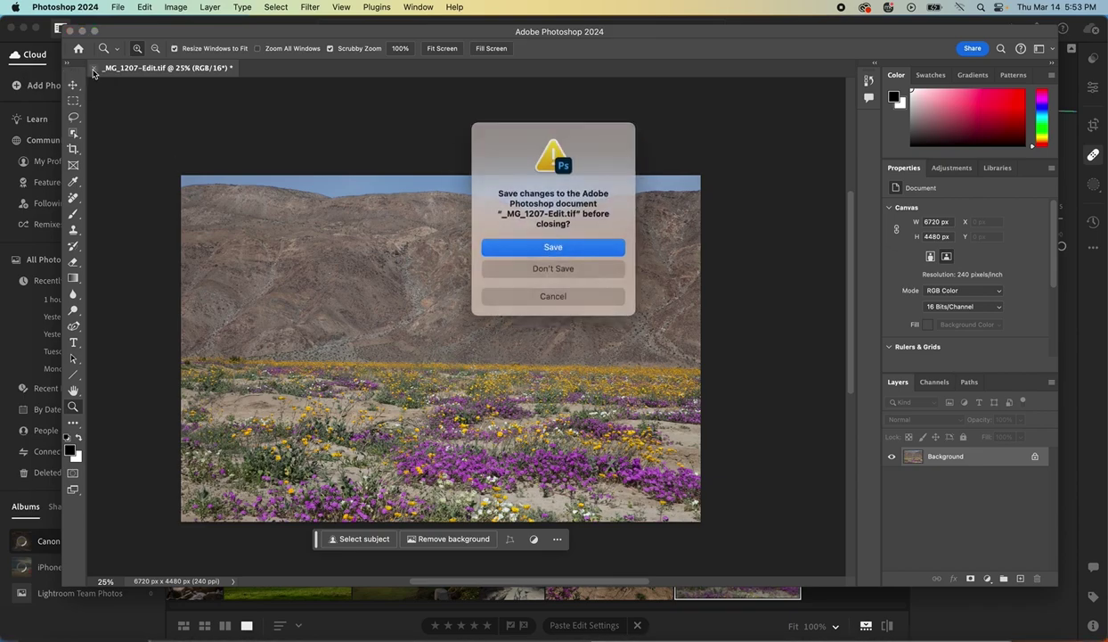
{"action": "left_click", "coordinate": [572, 248]}
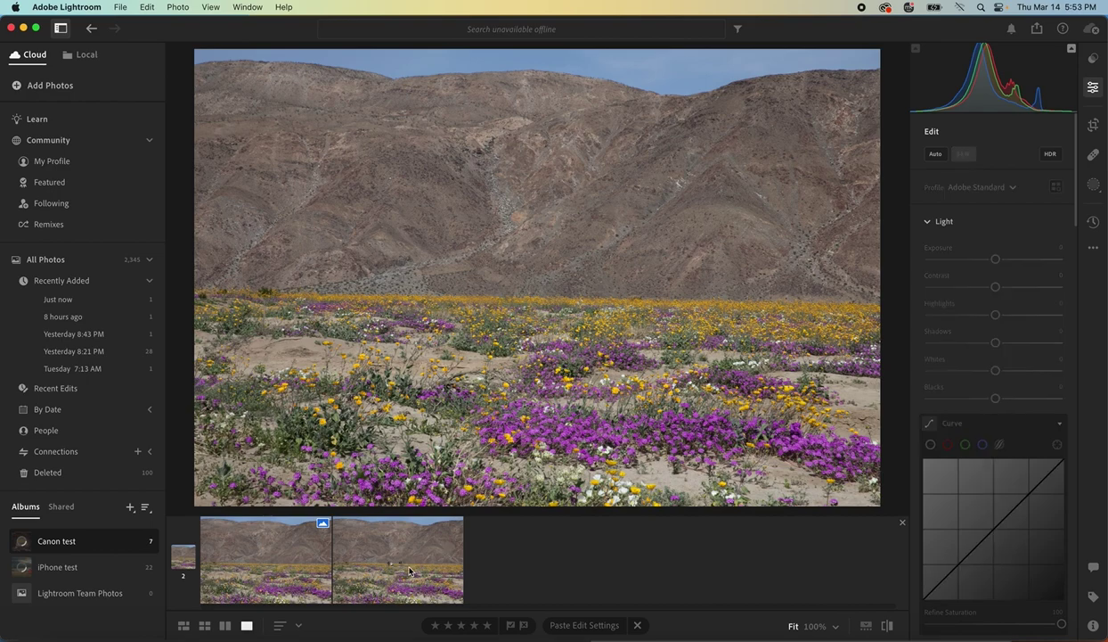
- Compare the original and hiker-free thumbnails in the stack, then collapse the stack
{"action": "left_click", "coordinate": [409, 571]}
{"action": "left_click", "coordinate": [268, 579]}
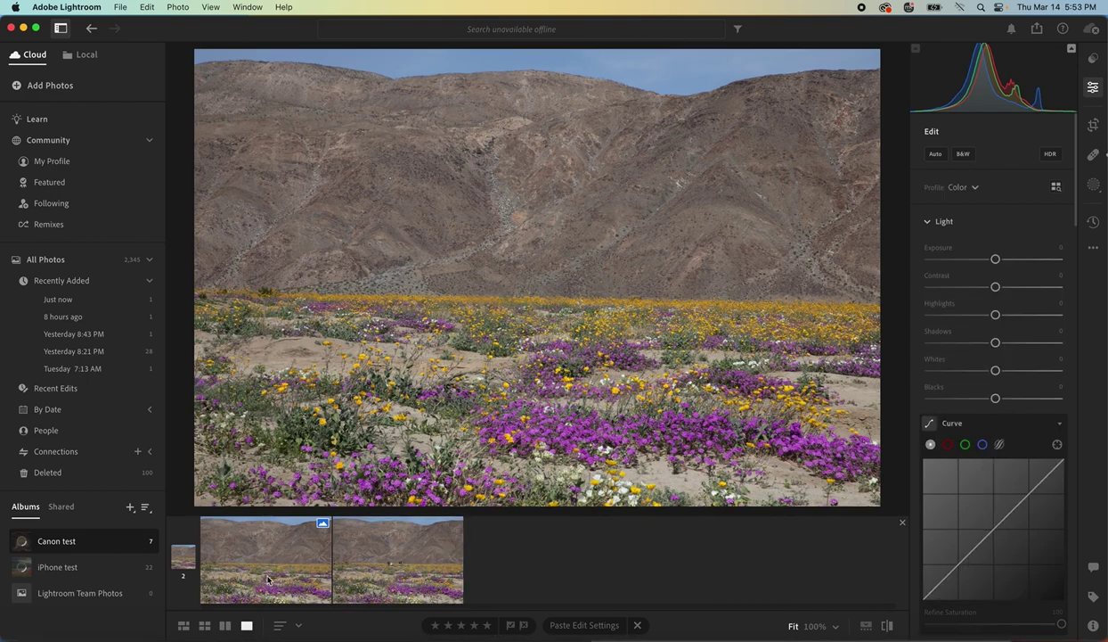
{"action": "left_click", "coordinate": [903, 524]}
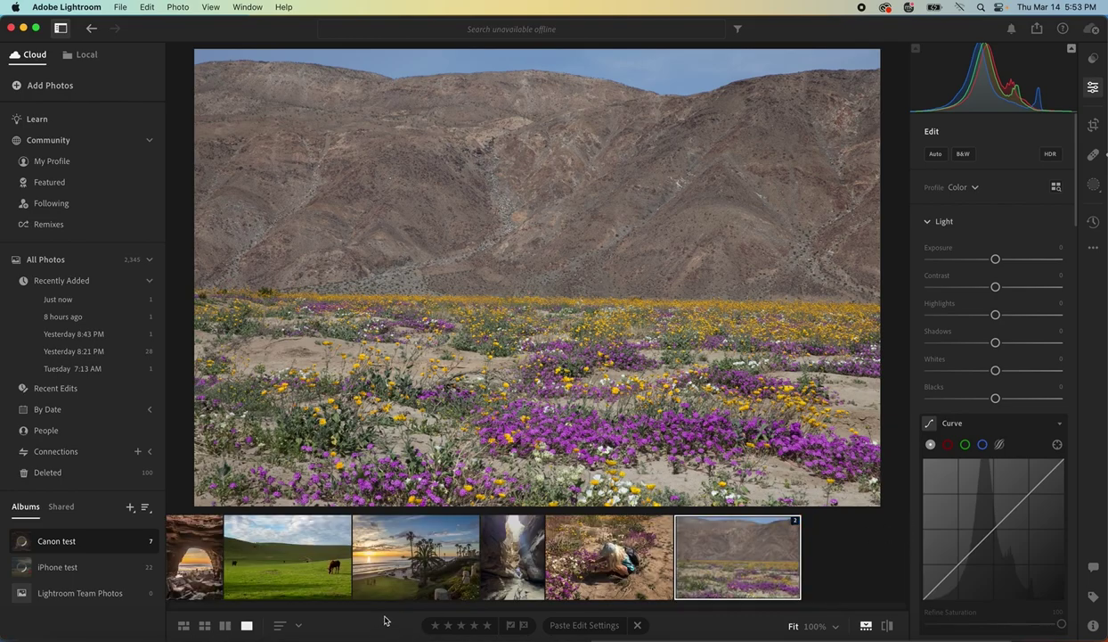
- Open the sunset beach photo in Healing with Content-Aware Remove enlarged to size 11
{"action": "left_click", "coordinate": [398, 581]}
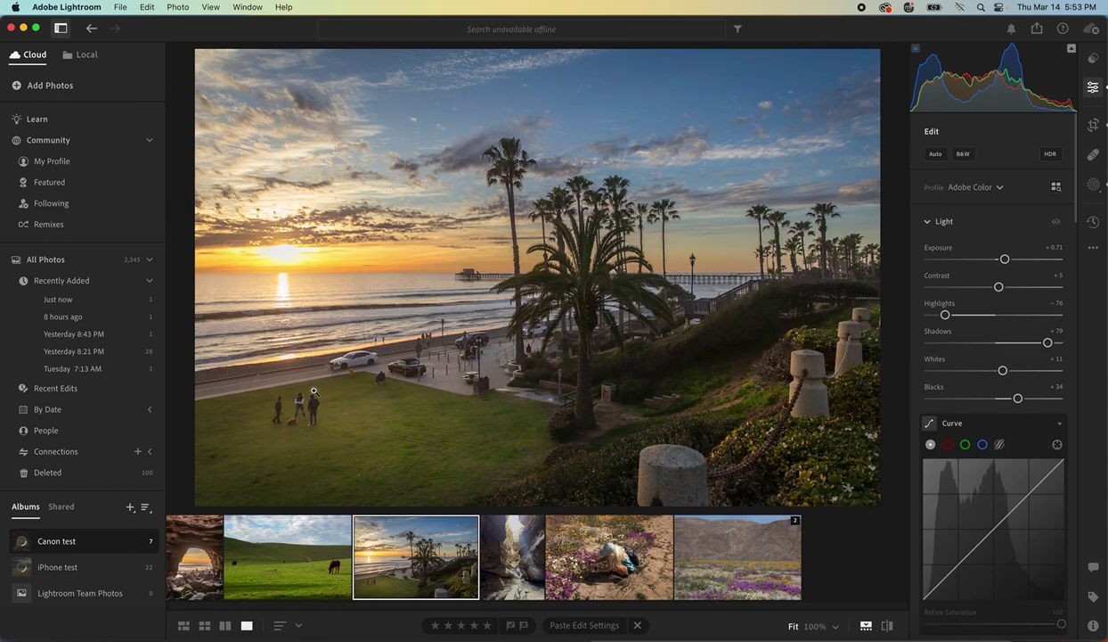
{"action": "left_click", "coordinate": [1094, 156]}
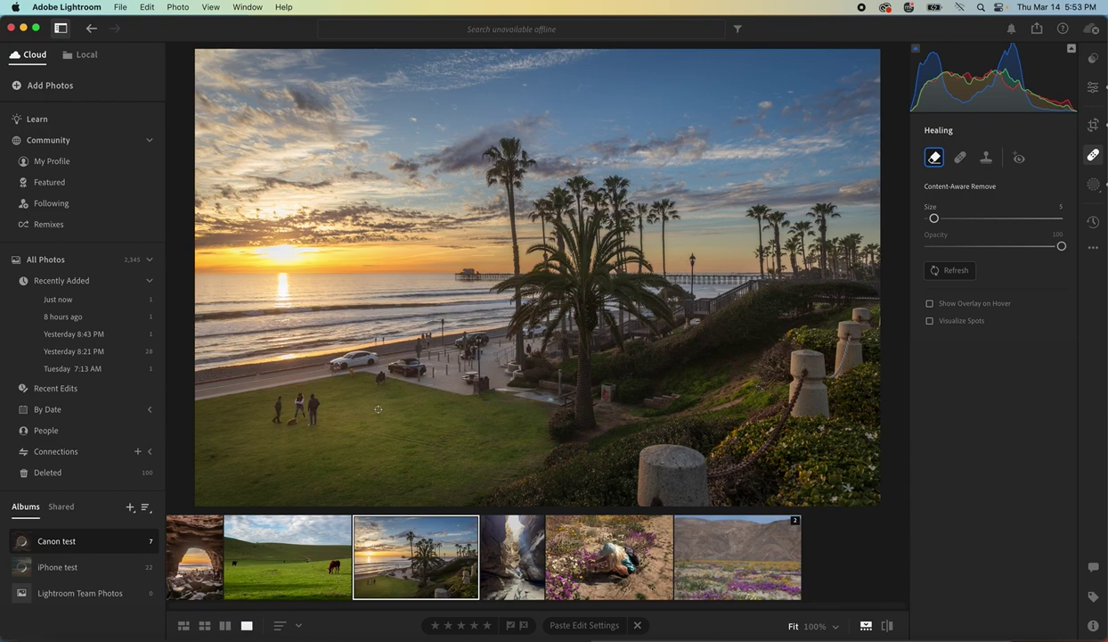
{"action": "key", "text": "bracketright"}
{"action": "key", "text": "bracketright"}
{"action": "key", "text": "bracketright"}
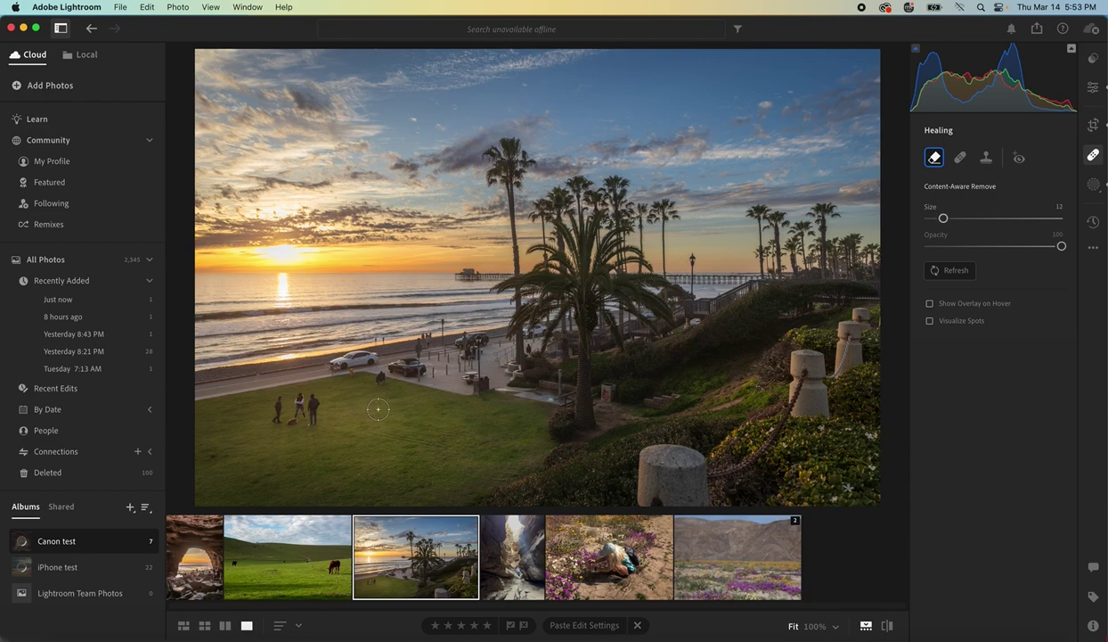
- Paint out the people walking on the lawn, leaving empty grass
{"action": "left_click_drag", "start_coordinate": [315, 399], "coordinate": [314, 420]}
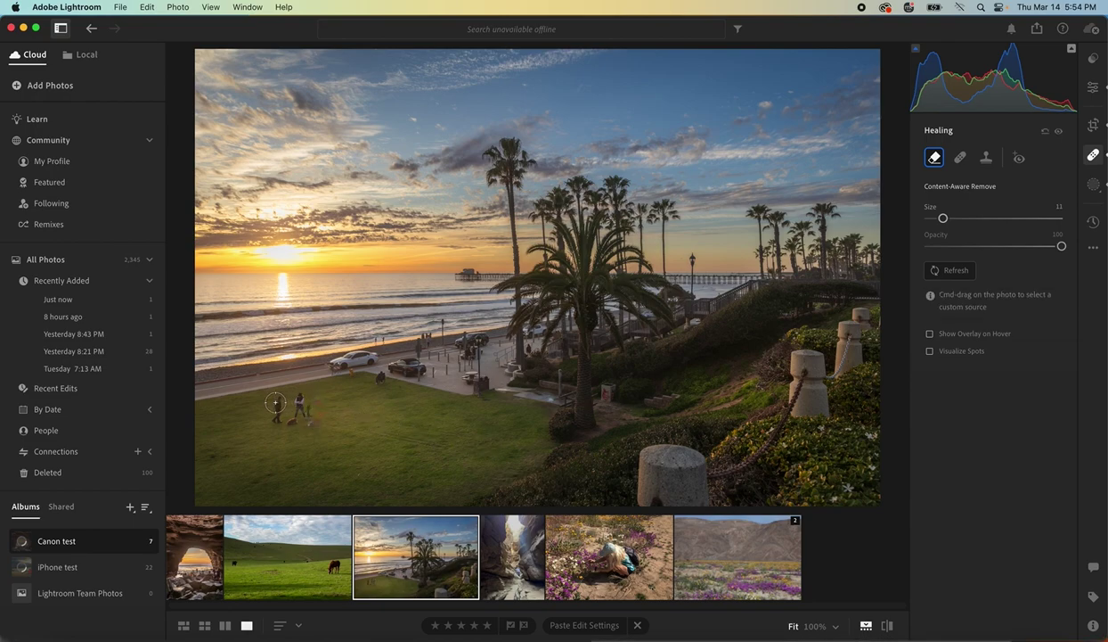
{"action": "left_click_drag", "start_coordinate": [278, 403], "coordinate": [273, 419]}
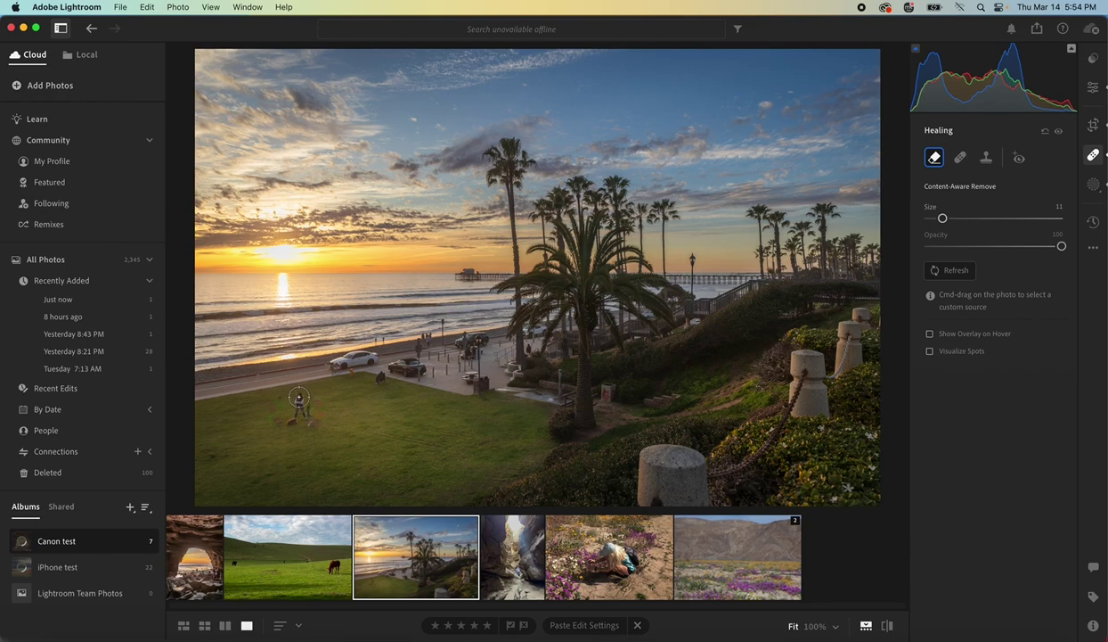
{"action": "mouse_move", "coordinate": [298, 397]}
{"action": "left_mouse_down"}
{"action": "mouse_move", "coordinate": [293, 419]}
{"action": "mouse_move", "coordinate": [309, 420]}
{"action": "mouse_move", "coordinate": [299, 397]}
{"action": "left_mouse_up"}
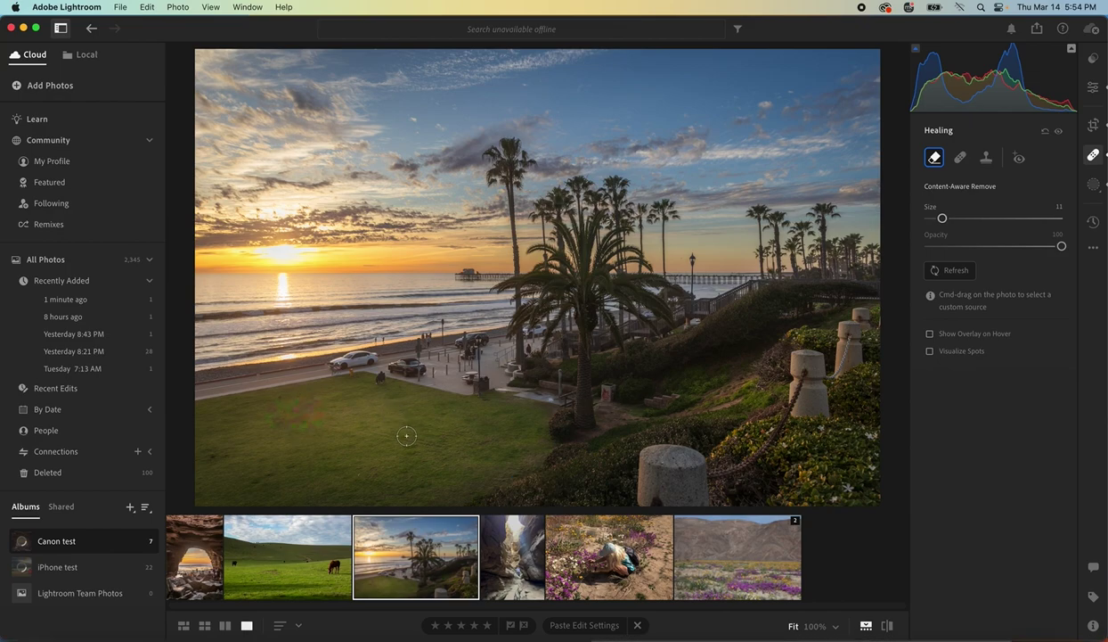
- On the horse-field photo, switch Healing from Clone to Content-Aware Remove and paint out the cow
{"action": "left_click", "coordinate": [304, 559]}
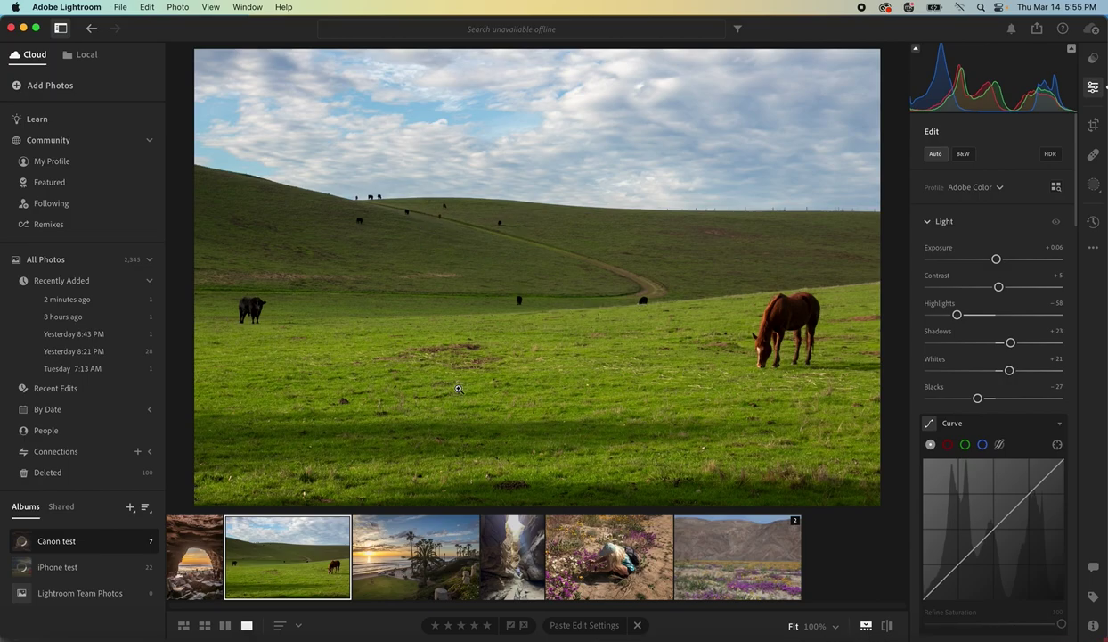
{"action": "left_click", "coordinate": [1094, 155]}
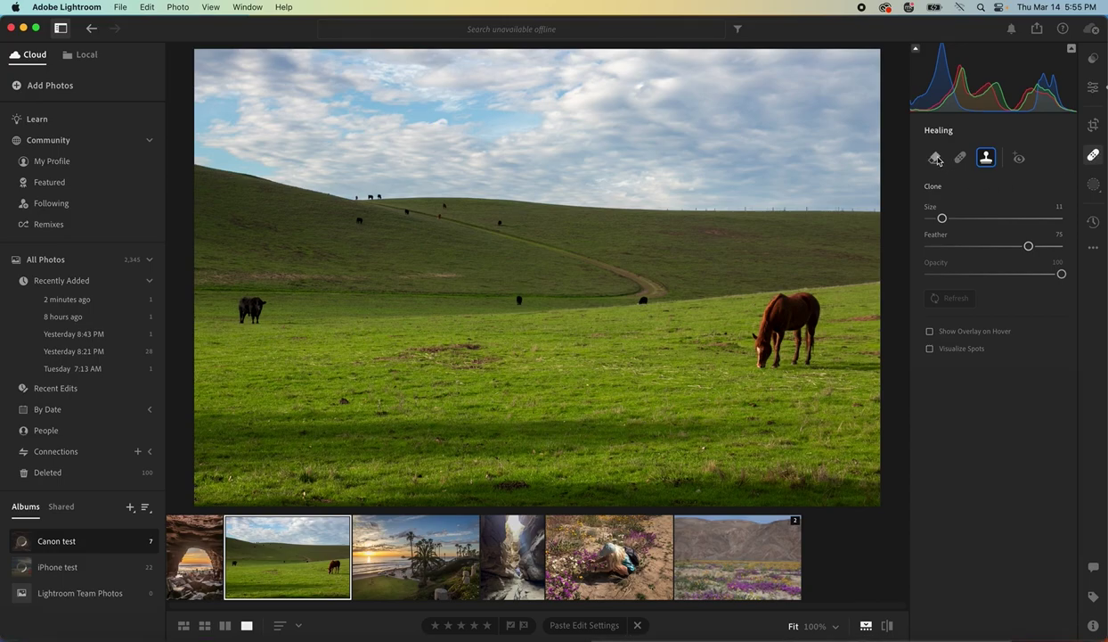
{"action": "left_click", "coordinate": [936, 159]}
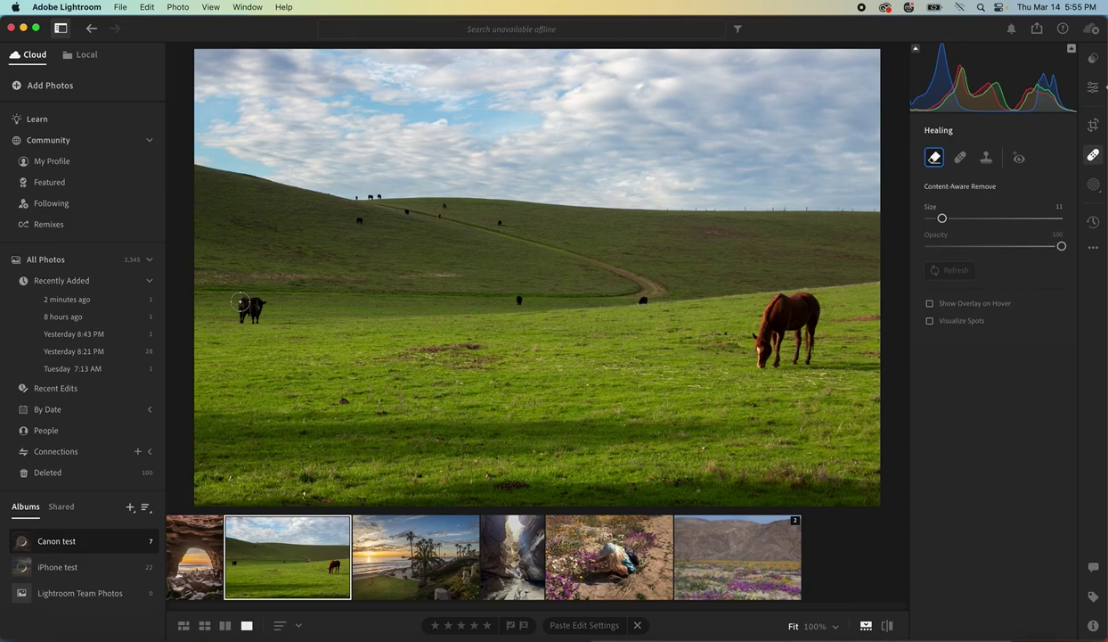
{"action": "left_click_drag", "start_coordinate": [239, 301], "coordinate": [240, 313]}
{"action": "left_click_drag", "start_coordinate": [258, 308], "coordinate": [247, 308]}
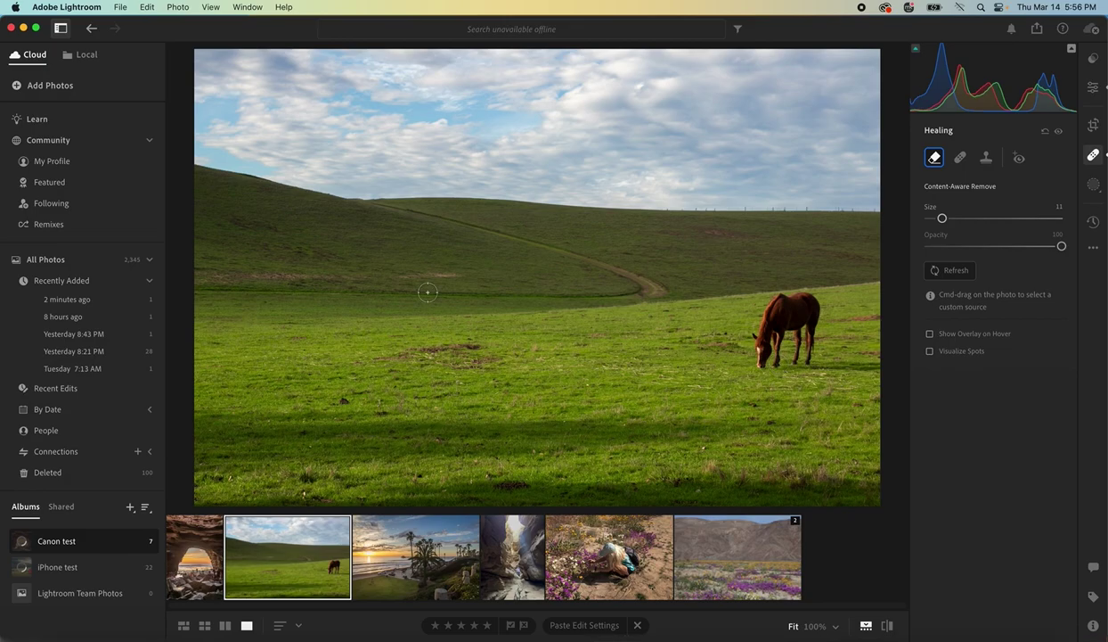
- Set the sea cave photo's Shadows to +84 and send it to Photoshop with Edit in Photoshop
{"action": "left_click", "coordinate": [203, 563]}
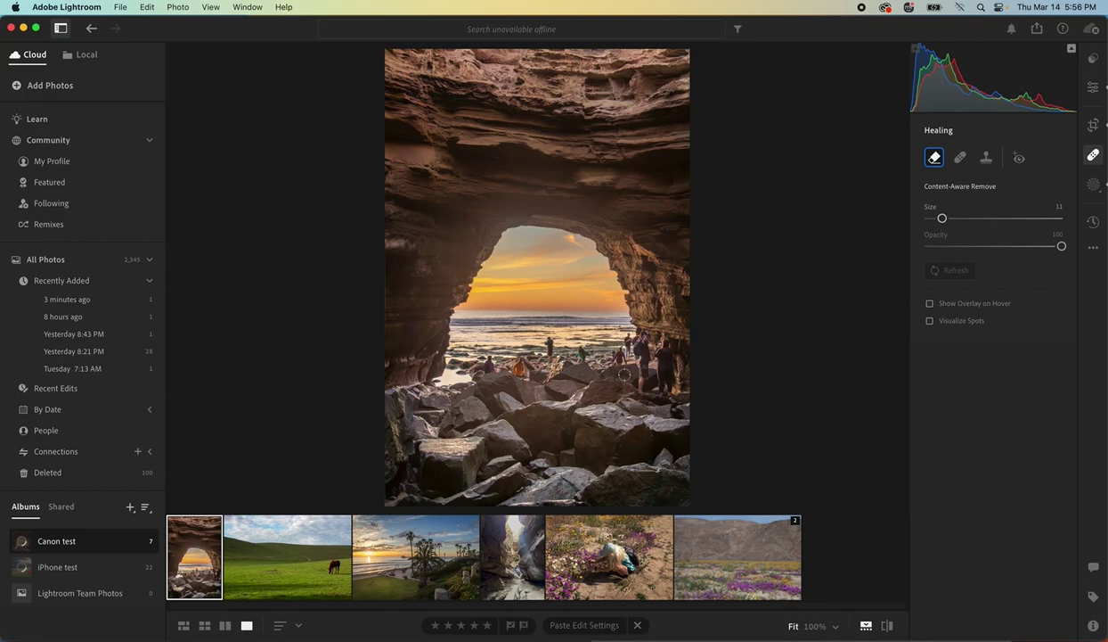
{"action": "left_click", "coordinate": [1090, 94]}
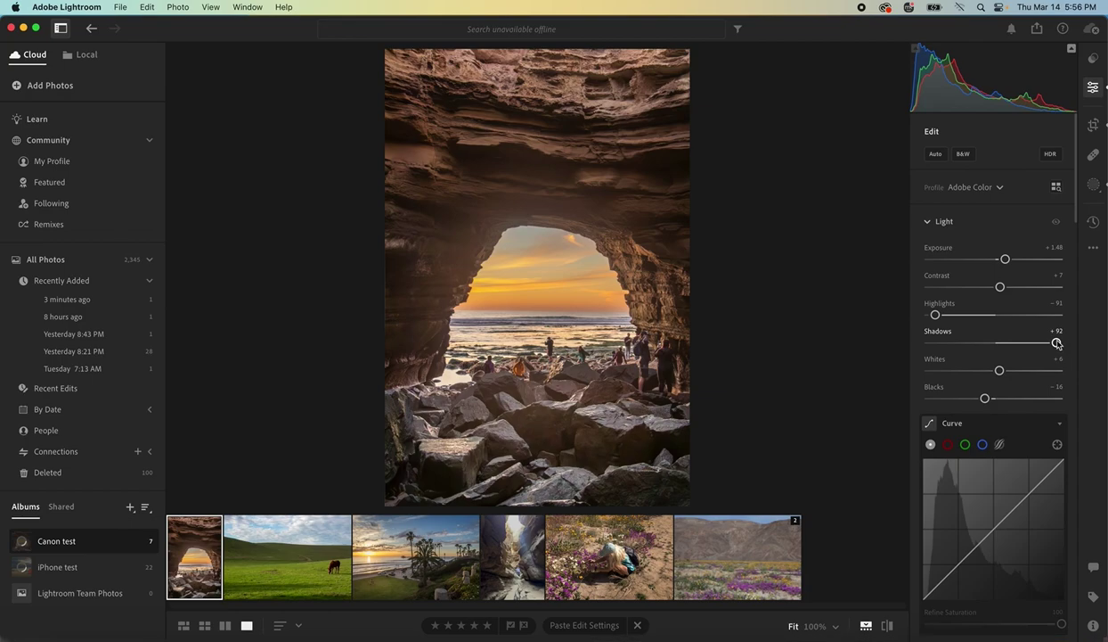
{"action": "mouse_move", "coordinate": [1057, 343]}
{"action": "left_mouse_down"}
{"action": "mouse_move", "coordinate": [1035, 344]}
{"action": "mouse_move", "coordinate": [1047, 346]}
{"action": "left_mouse_up"}
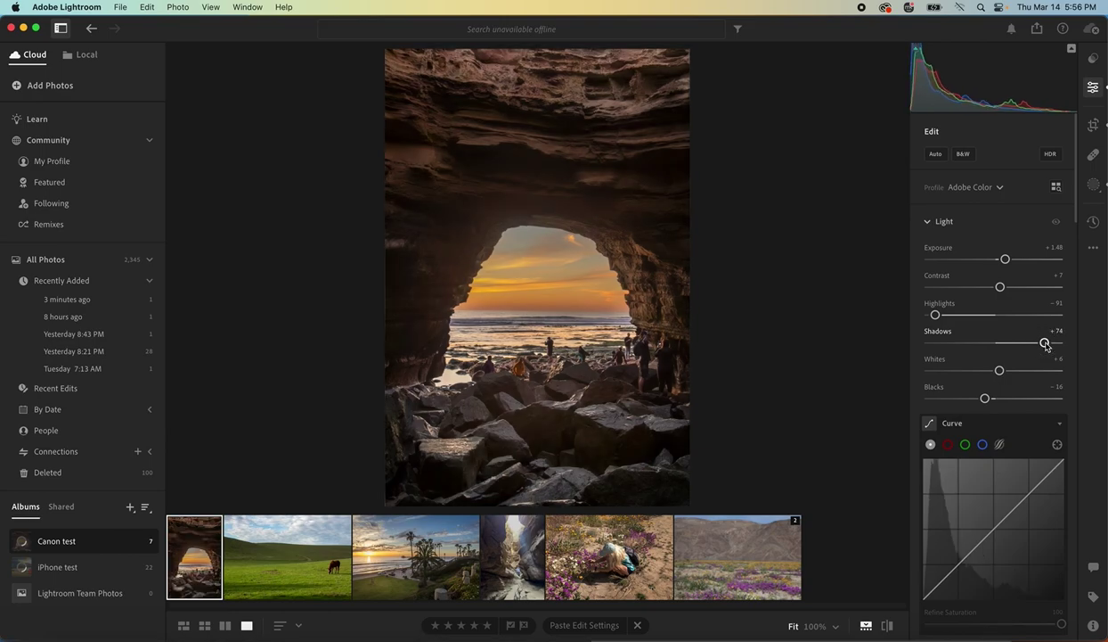
{"action": "left_click_drag", "start_coordinate": [1047, 346], "coordinate": [1053, 345]}
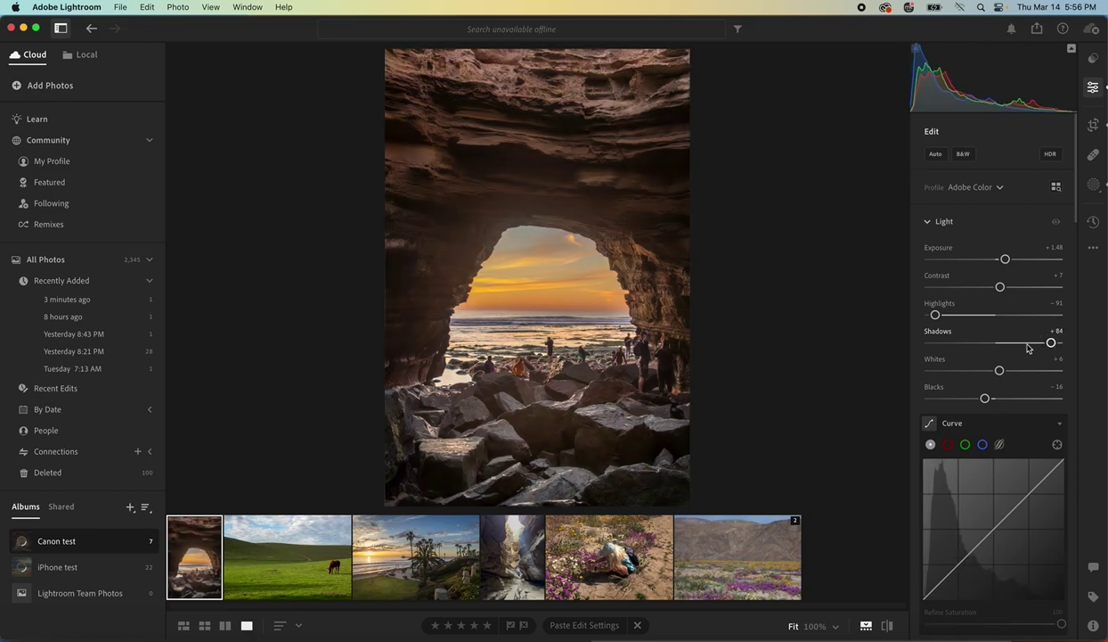
{"action": "right_click", "coordinate": [186, 559]}
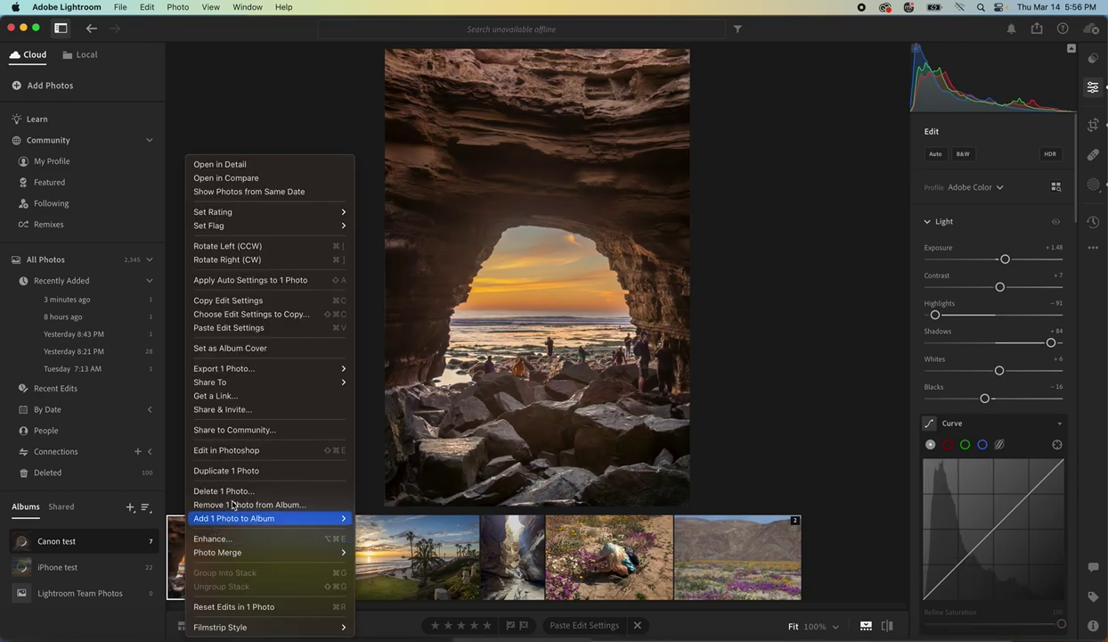
{"action": "left_click", "coordinate": [238, 453]}
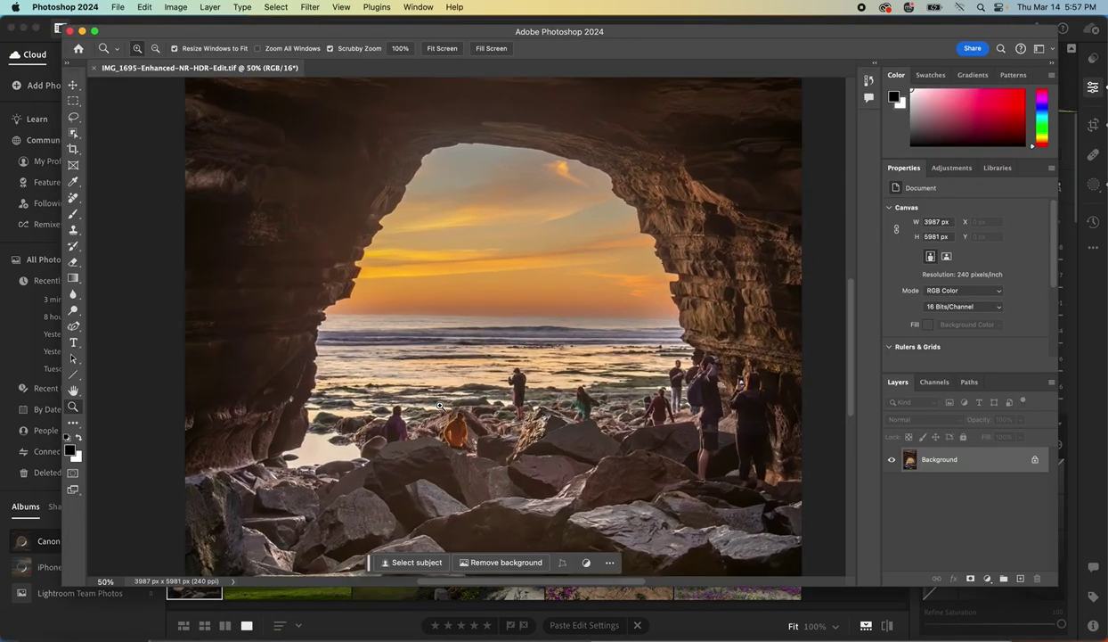
- Zoom in on the rocks and use the Remove tool to erase the people in purple and the orange hoodie
{"action": "left_click", "coordinate": [440, 406]}
{"action": "left_click", "coordinate": [440, 406]}
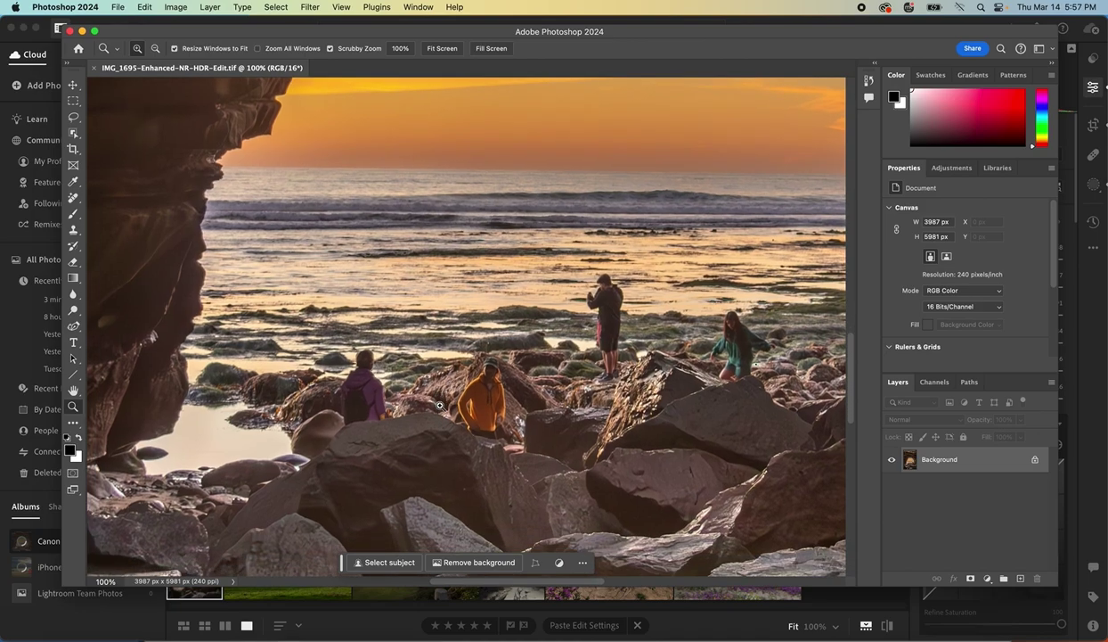
{"action": "left_click", "coordinate": [440, 406]}
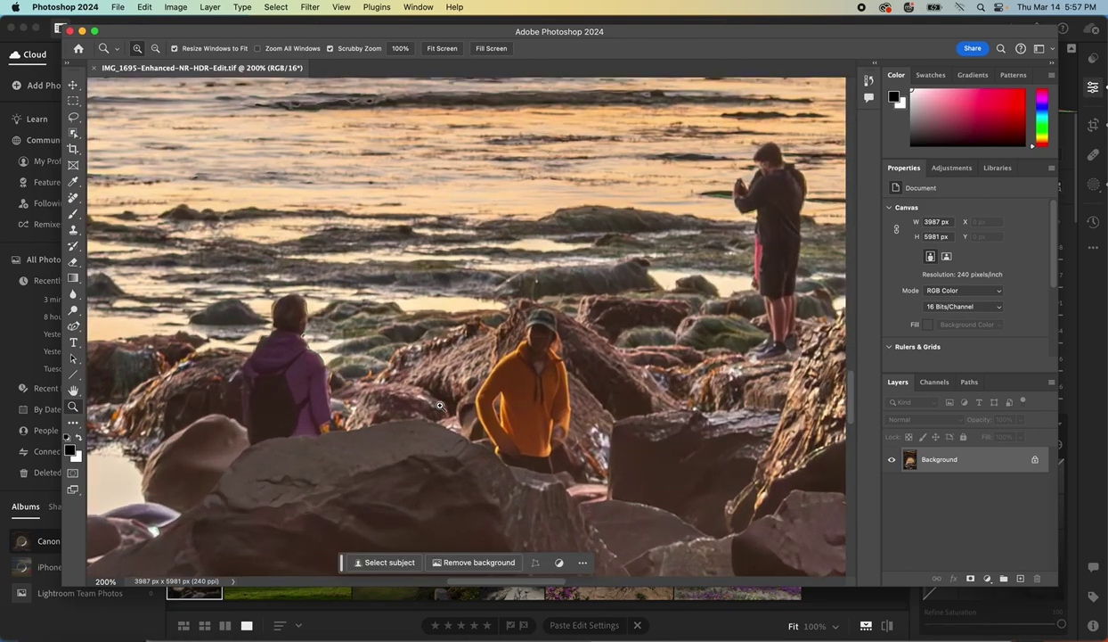
{"action": "left_click", "coordinate": [74, 199]}
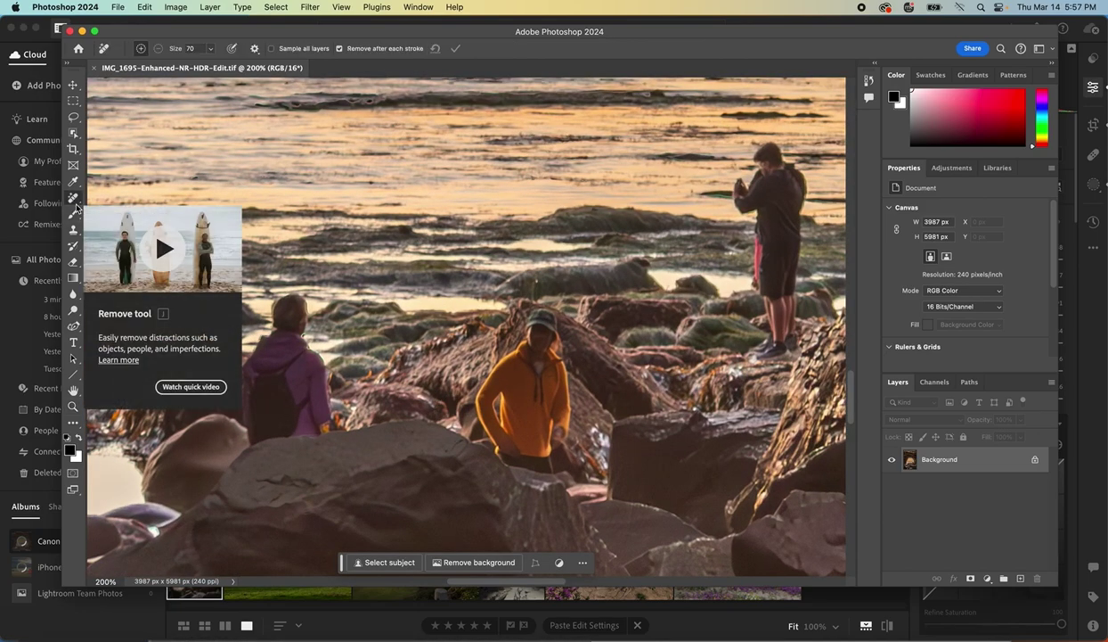
{"action": "mouse_move", "coordinate": [291, 314]}
{"action": "left_mouse_down"}
{"action": "mouse_move", "coordinate": [243, 368]}
{"action": "mouse_move", "coordinate": [248, 409]}
{"action": "mouse_move", "coordinate": [259, 423]}
{"action": "mouse_move", "coordinate": [322, 420]}
{"action": "mouse_move", "coordinate": [298, 320]}
{"action": "mouse_move", "coordinate": [277, 391]}
{"action": "left_mouse_up"}
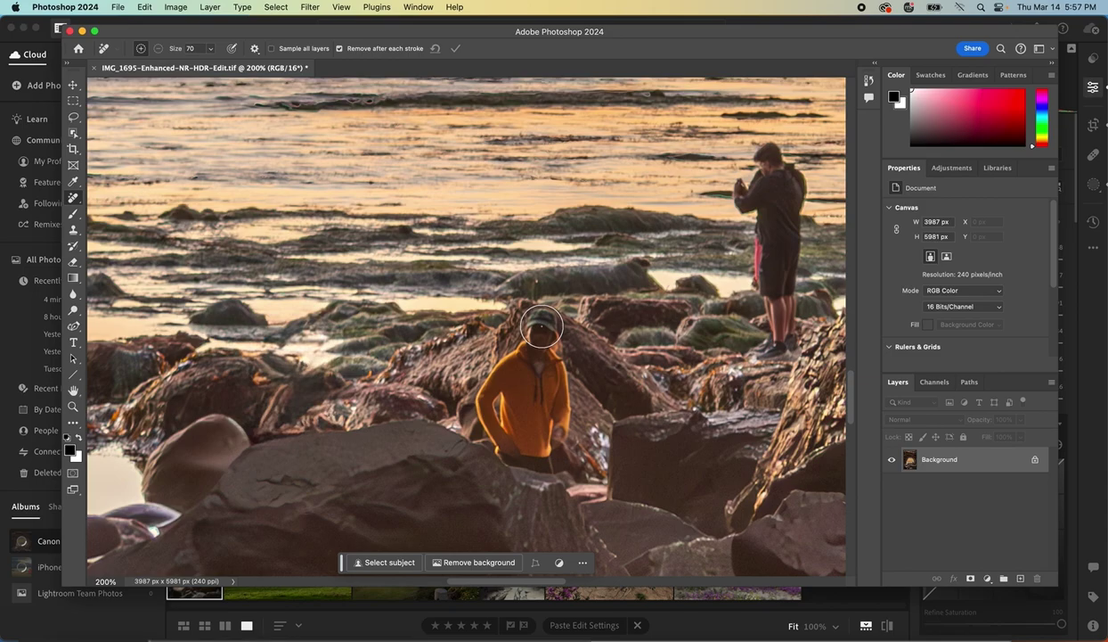
{"action": "mouse_move", "coordinate": [539, 328]}
{"action": "left_mouse_down"}
{"action": "mouse_move", "coordinate": [486, 391]}
{"action": "mouse_move", "coordinate": [488, 419]}
{"action": "mouse_move", "coordinate": [519, 452]}
{"action": "mouse_move", "coordinate": [564, 460]}
{"action": "mouse_move", "coordinate": [557, 341]}
{"action": "mouse_move", "coordinate": [540, 350]}
{"action": "mouse_move", "coordinate": [517, 415]}
{"action": "mouse_move", "coordinate": [534, 420]}
{"action": "mouse_move", "coordinate": [521, 379]}
{"action": "left_mouse_up"}
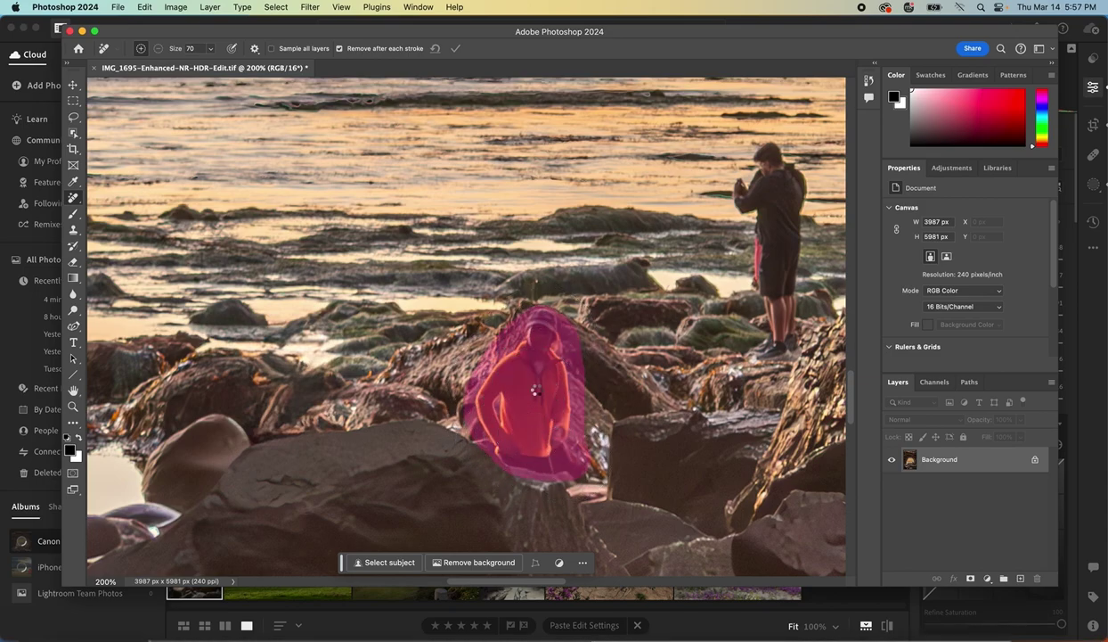
- Erase the standing man and the woman in teal from the rocks
{"action": "scroll", "coordinate": [673, 361], "scroll_direction": "right", "scroll_amount": 4}
{"action": "scroll", "coordinate": [673, 361], "scroll_direction": "left", "scroll_amount": 4}
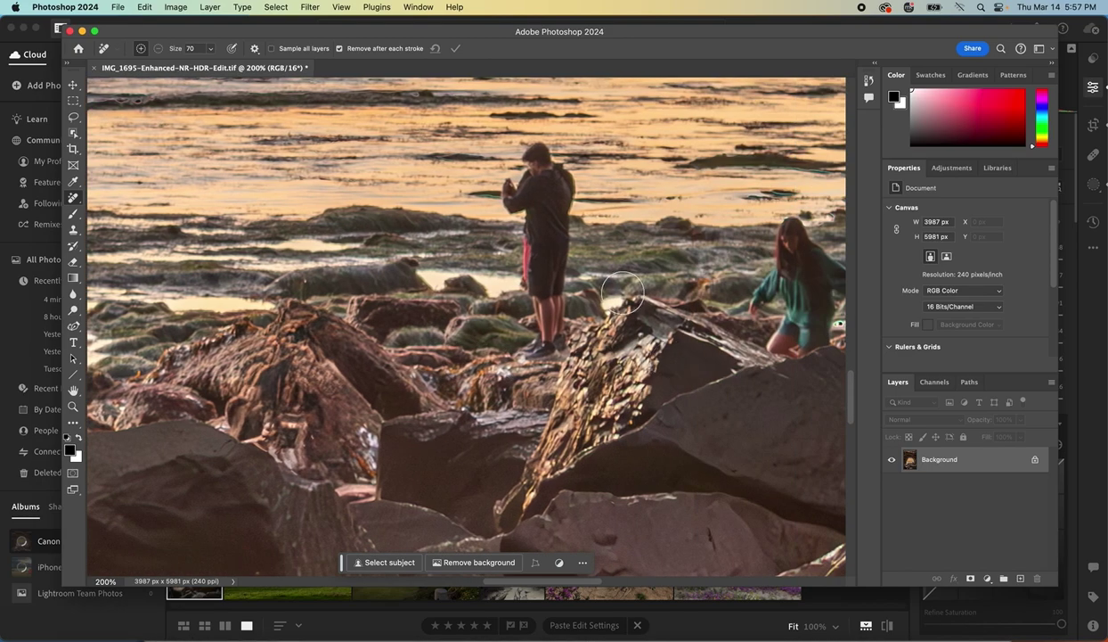
{"action": "mouse_move", "coordinate": [545, 143]}
{"action": "left_mouse_down"}
{"action": "mouse_move", "coordinate": [511, 168]}
{"action": "mouse_move", "coordinate": [525, 331]}
{"action": "mouse_move", "coordinate": [554, 276]}
{"action": "mouse_move", "coordinate": [572, 178]}
{"action": "mouse_move", "coordinate": [546, 189]}
{"action": "mouse_move", "coordinate": [539, 248]}
{"action": "mouse_move", "coordinate": [528, 241]}
{"action": "left_mouse_up"}
{"action": "scroll", "coordinate": [694, 311], "scroll_direction": "right", "scroll_amount": 4}
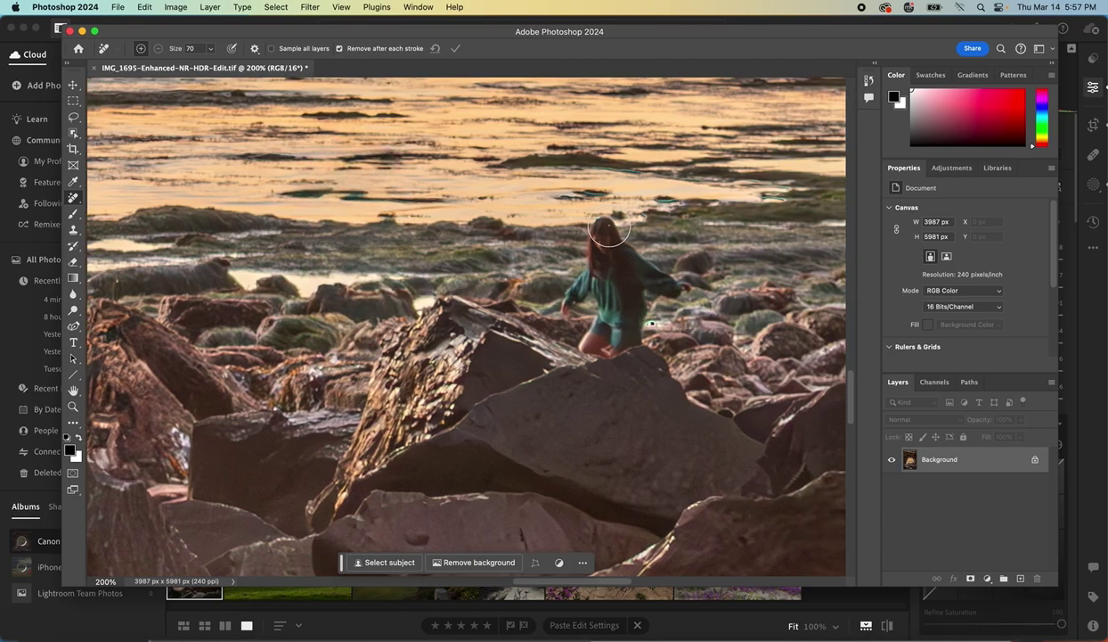
{"action": "mouse_move", "coordinate": [592, 228]}
{"action": "left_mouse_down"}
{"action": "mouse_move", "coordinate": [567, 288]}
{"action": "mouse_move", "coordinate": [575, 324]}
{"action": "mouse_move", "coordinate": [601, 343]}
{"action": "mouse_move", "coordinate": [628, 332]}
{"action": "mouse_move", "coordinate": [624, 240]}
{"action": "mouse_move", "coordinate": [678, 284]}
{"action": "mouse_move", "coordinate": [594, 261]}
{"action": "mouse_move", "coordinate": [588, 316]}
{"action": "left_mouse_up"}
- Erase the girl in the maroon top and the man in jeans, then zoom back out
{"action": "scroll", "coordinate": [696, 340], "scroll_direction": "right", "scroll_amount": 5}
{"action": "scroll", "coordinate": [696, 339], "scroll_direction": "right", "scroll_amount": 5}
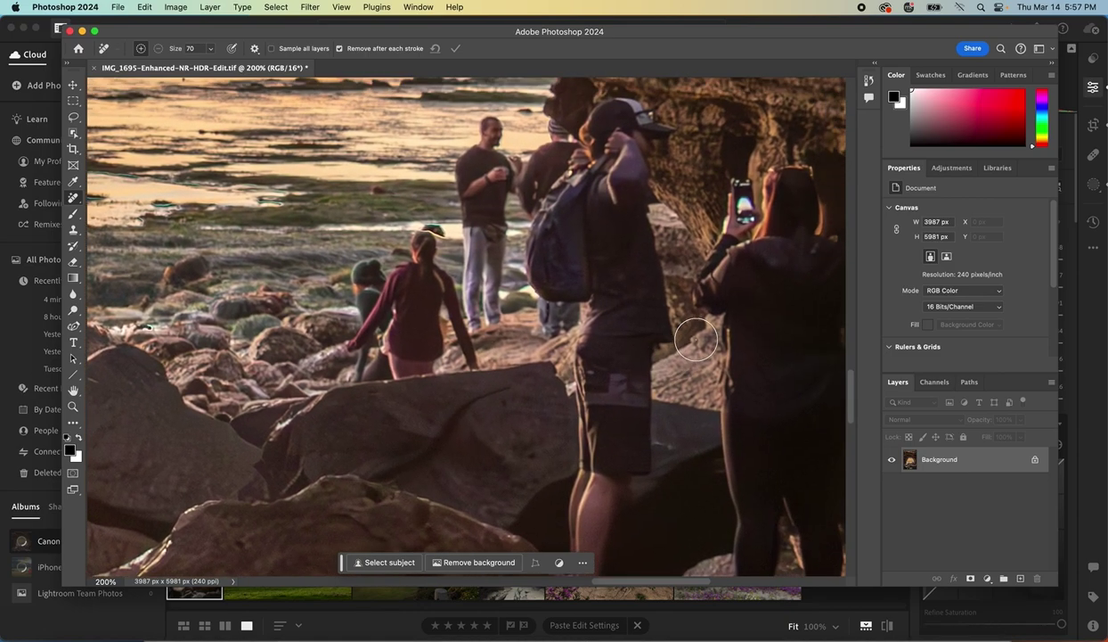
{"action": "scroll", "coordinate": [695, 340], "scroll_direction": "down", "scroll_amount": 3}
{"action": "scroll", "coordinate": [695, 339], "scroll_direction": "up", "scroll_amount": 3}
{"action": "scroll", "coordinate": [696, 340], "scroll_direction": "left", "scroll_amount": 5}
{"action": "scroll", "coordinate": [696, 340], "scroll_direction": "up", "scroll_amount": 2}
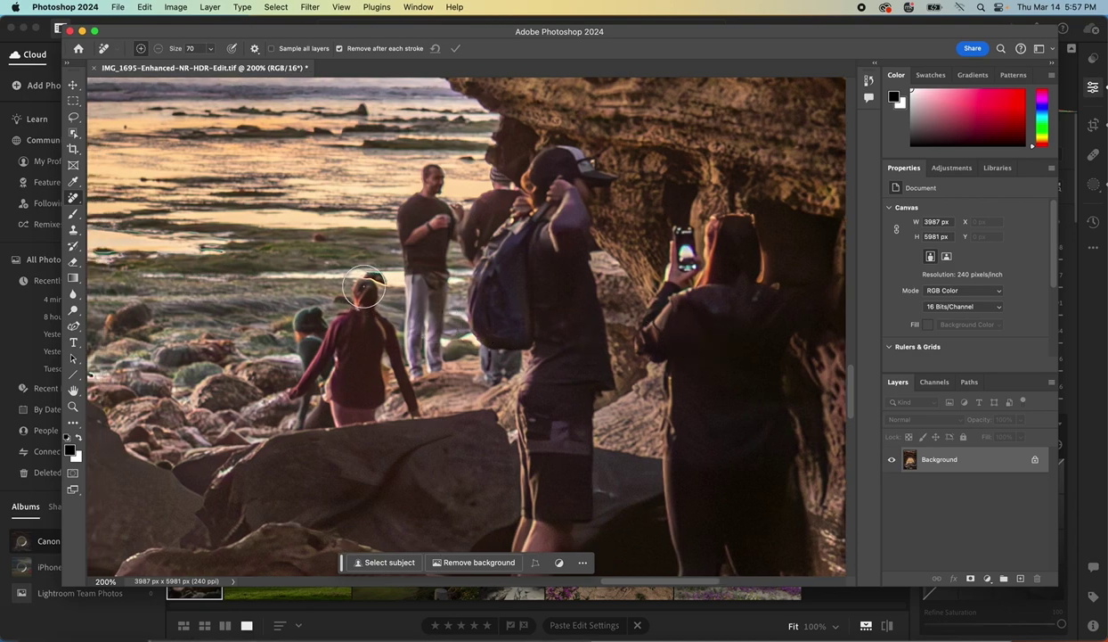
{"action": "mouse_move", "coordinate": [312, 308]}
{"action": "left_mouse_down"}
{"action": "mouse_move", "coordinate": [305, 412]}
{"action": "mouse_move", "coordinate": [414, 405]}
{"action": "mouse_move", "coordinate": [377, 340]}
{"action": "mouse_move", "coordinate": [368, 273]}
{"action": "mouse_move", "coordinate": [314, 330]}
{"action": "mouse_move", "coordinate": [326, 376]}
{"action": "mouse_move", "coordinate": [353, 385]}
{"action": "mouse_move", "coordinate": [346, 338]}
{"action": "left_mouse_up"}
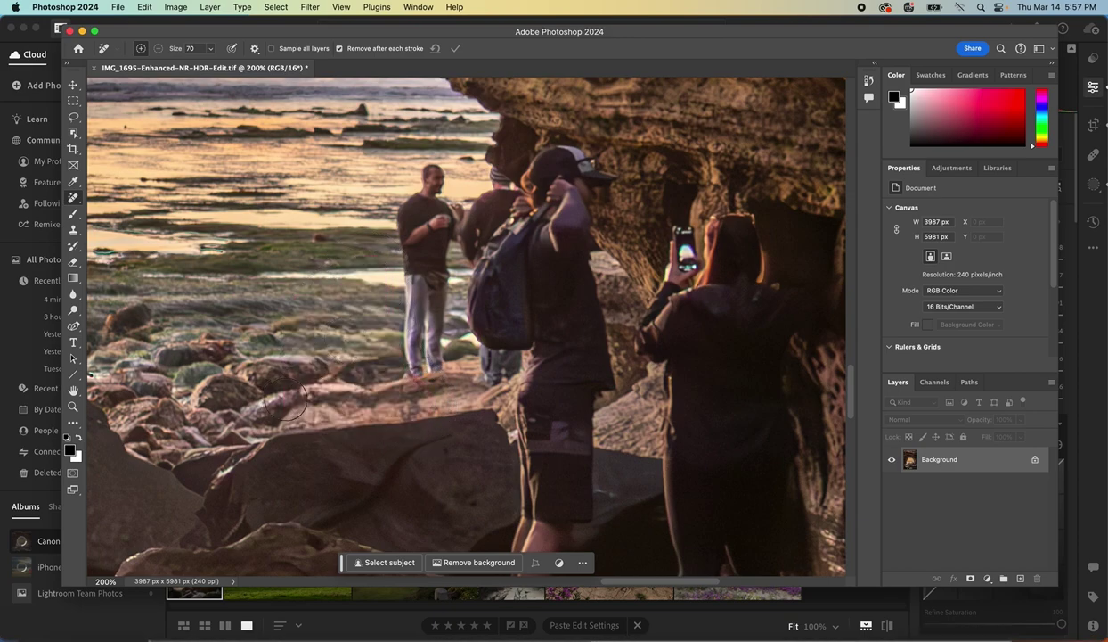
{"action": "scroll", "coordinate": [401, 267], "scroll_direction": "right", "scroll_amount": 5}
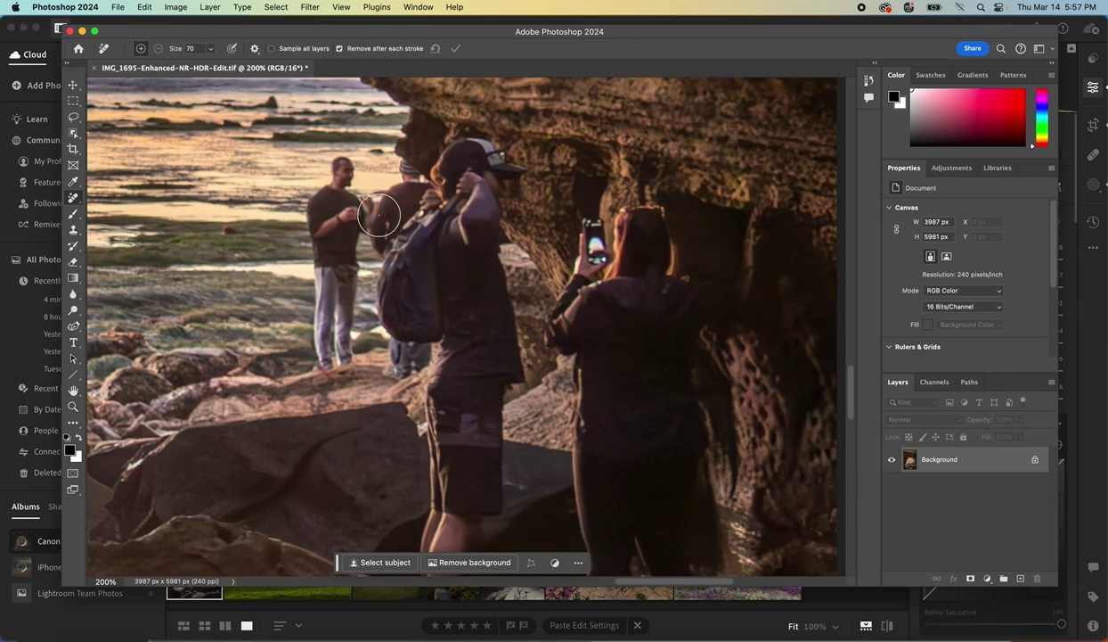
{"action": "mouse_move", "coordinate": [343, 178]}
{"action": "left_mouse_down"}
{"action": "mouse_move", "coordinate": [331, 164]}
{"action": "mouse_move", "coordinate": [309, 290]}
{"action": "mouse_move", "coordinate": [311, 357]}
{"action": "mouse_move", "coordinate": [343, 343]}
{"action": "mouse_move", "coordinate": [334, 235]}
{"action": "mouse_move", "coordinate": [344, 171]}
{"action": "mouse_move", "coordinate": [346, 197]}
{"action": "left_mouse_up"}
{"action": "left_click", "coordinate": [73, 405]}
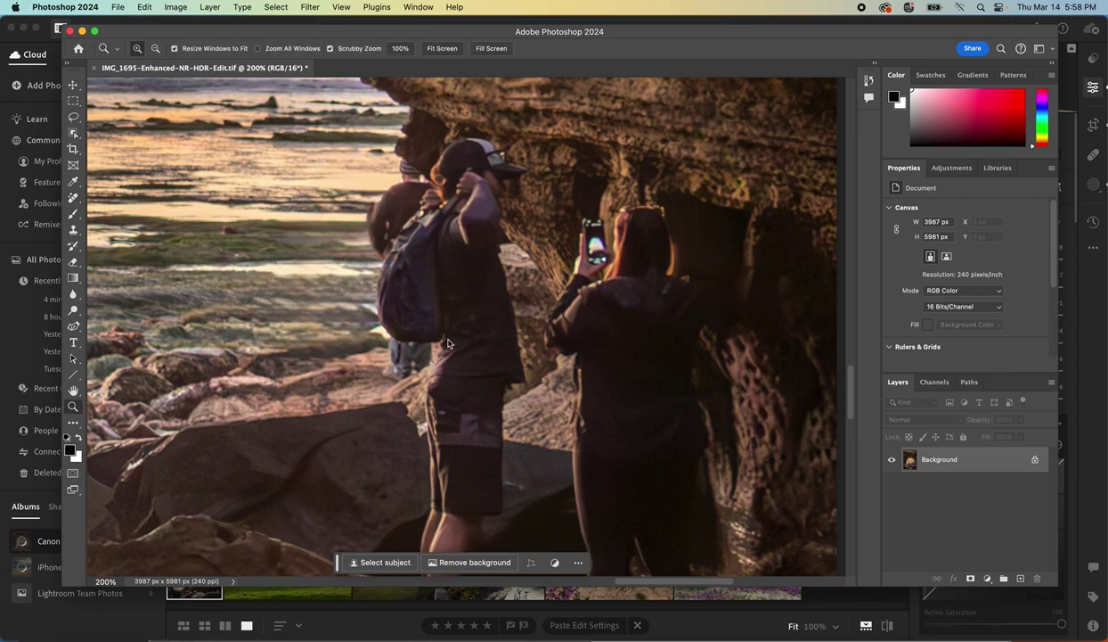
{"action": "left_click", "coordinate": [479, 339], "text": "alt"}
{"action": "left_click", "coordinate": [480, 338], "text": "alt"}
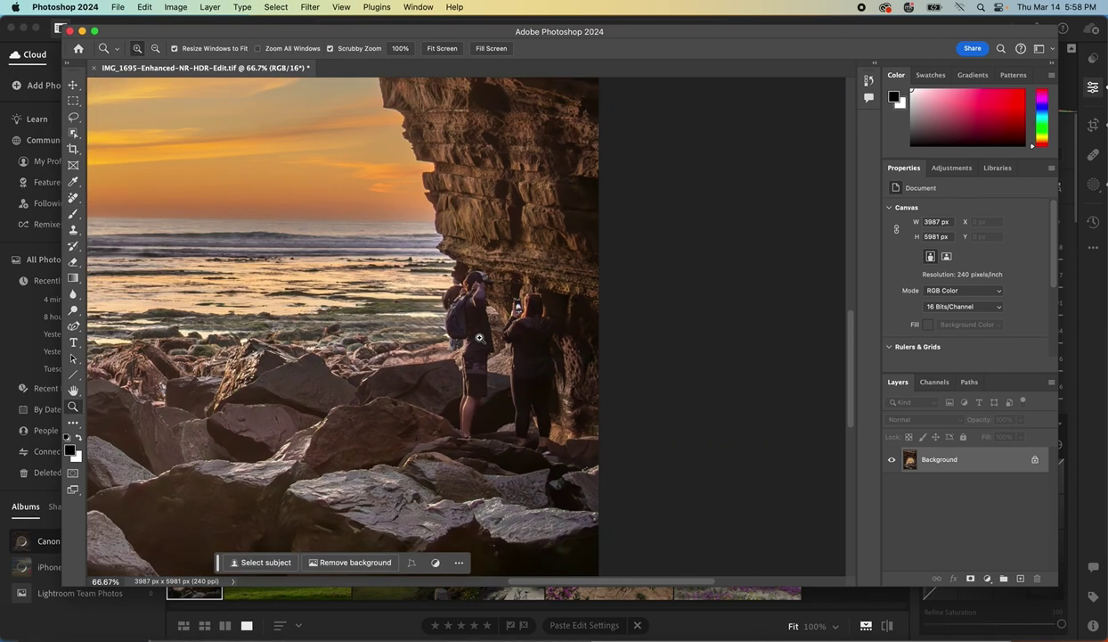
- With an enlarged Remove brush, erase the woman holding her phone and the man with the backpack
{"action": "key", "text": "j"}
{"action": "key", "text": "bracketright"}
{"action": "key", "text": "bracketright"}
{"action": "key", "text": "bracketright"}
{"action": "key", "text": "bracketright"}
{"action": "key", "text": "bracketright"}
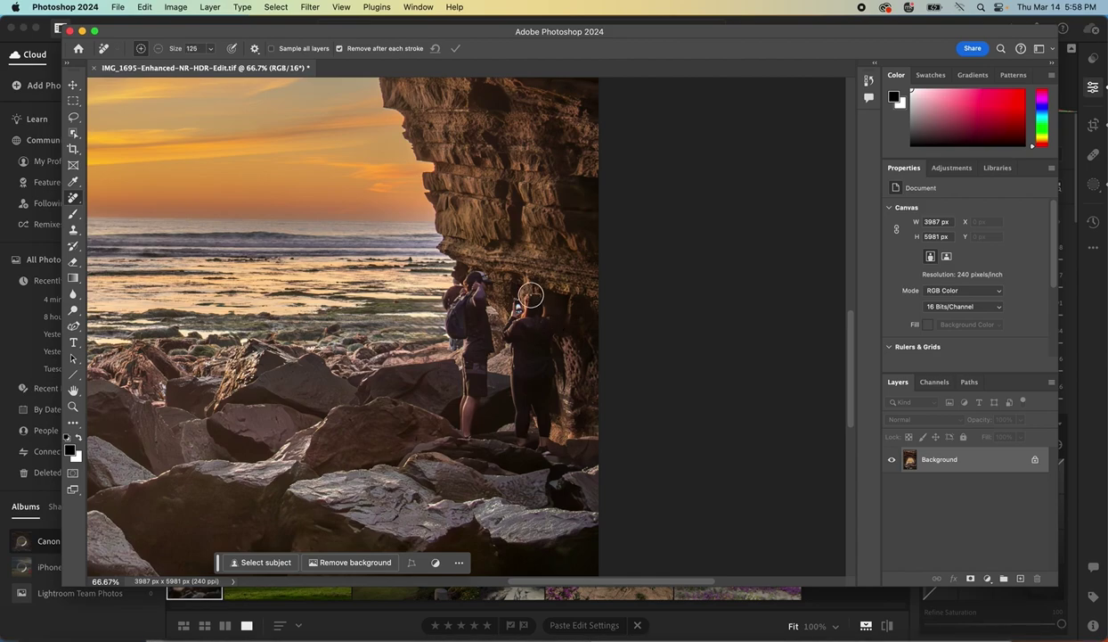
{"action": "mouse_move", "coordinate": [524, 300]}
{"action": "left_mouse_down"}
{"action": "mouse_move", "coordinate": [522, 445]}
{"action": "mouse_move", "coordinate": [543, 447]}
{"action": "mouse_move", "coordinate": [549, 433]}
{"action": "mouse_move", "coordinate": [556, 360]}
{"action": "mouse_move", "coordinate": [536, 311]}
{"action": "mouse_move", "coordinate": [529, 380]}
{"action": "mouse_move", "coordinate": [563, 385]}
{"action": "left_mouse_up"}
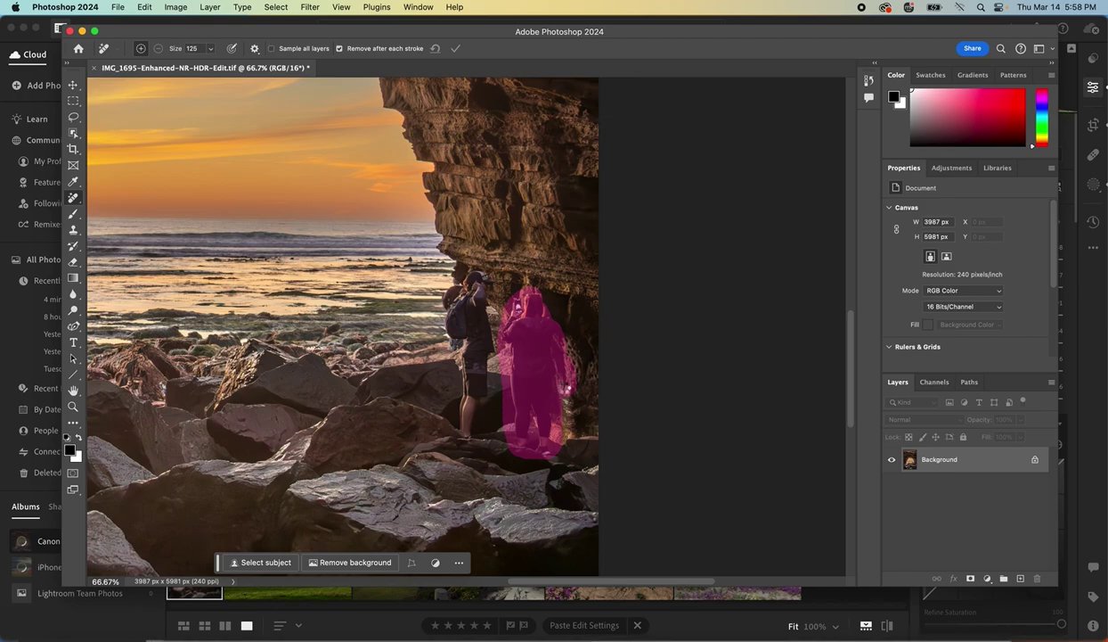
{"action": "mouse_move", "coordinate": [469, 272]}
{"action": "left_mouse_down"}
{"action": "mouse_move", "coordinate": [445, 372]}
{"action": "mouse_move", "coordinate": [460, 421]}
{"action": "mouse_move", "coordinate": [473, 386]}
{"action": "mouse_move", "coordinate": [466, 289]}
{"action": "mouse_move", "coordinate": [456, 352]}
{"action": "left_mouse_up"}
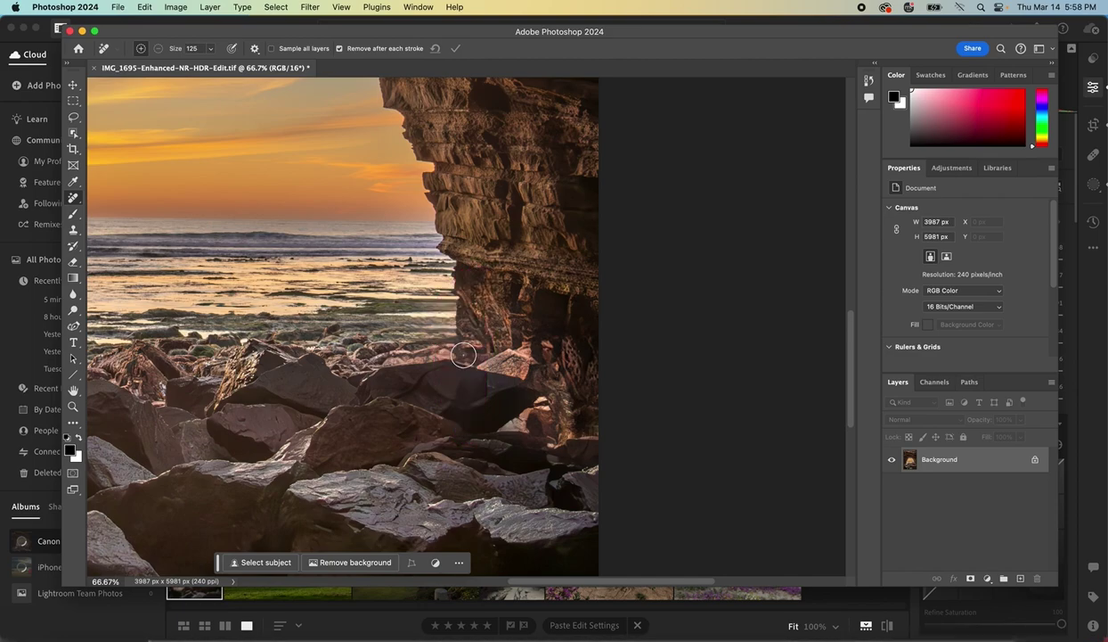
{"action": "left_click", "coordinate": [74, 408]}
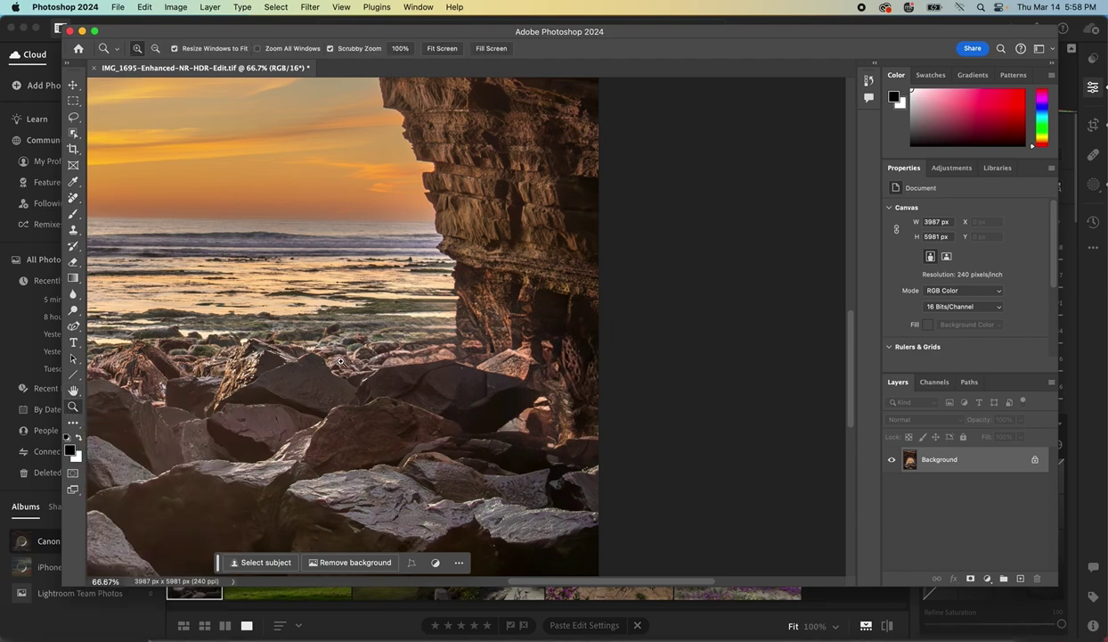
{"action": "left_click", "coordinate": [453, 359], "text": "alt"}
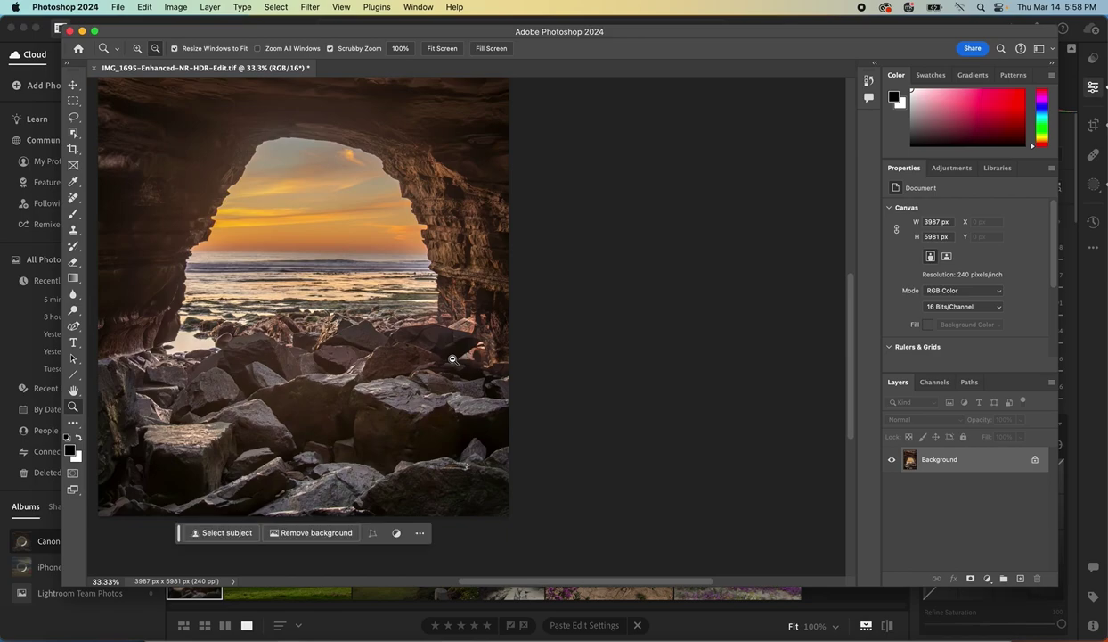
{"action": "left_click", "coordinate": [452, 359], "text": "alt"}
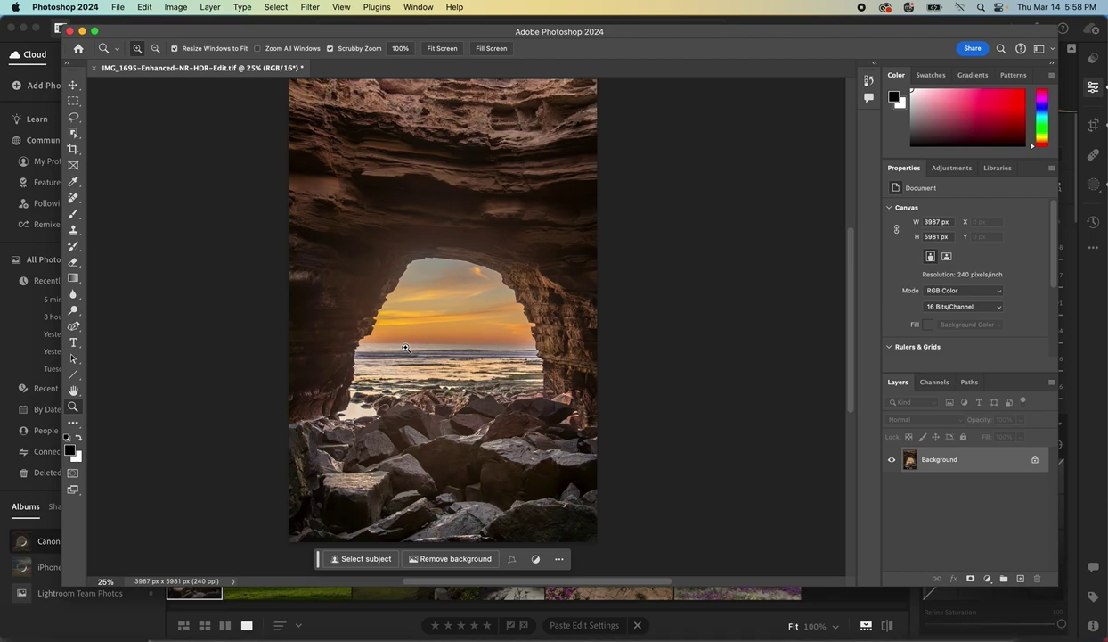
- Close the edited cave photo and save the changes back to Lightroom
{"action": "left_click", "coordinate": [94, 67]}
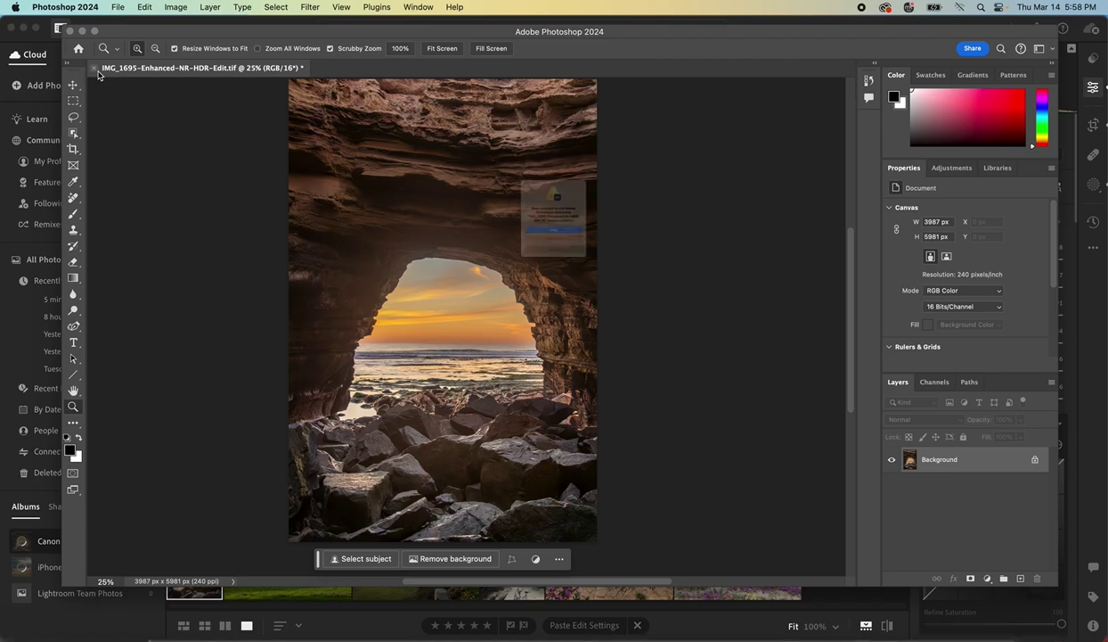
{"action": "left_click", "coordinate": [557, 243]}
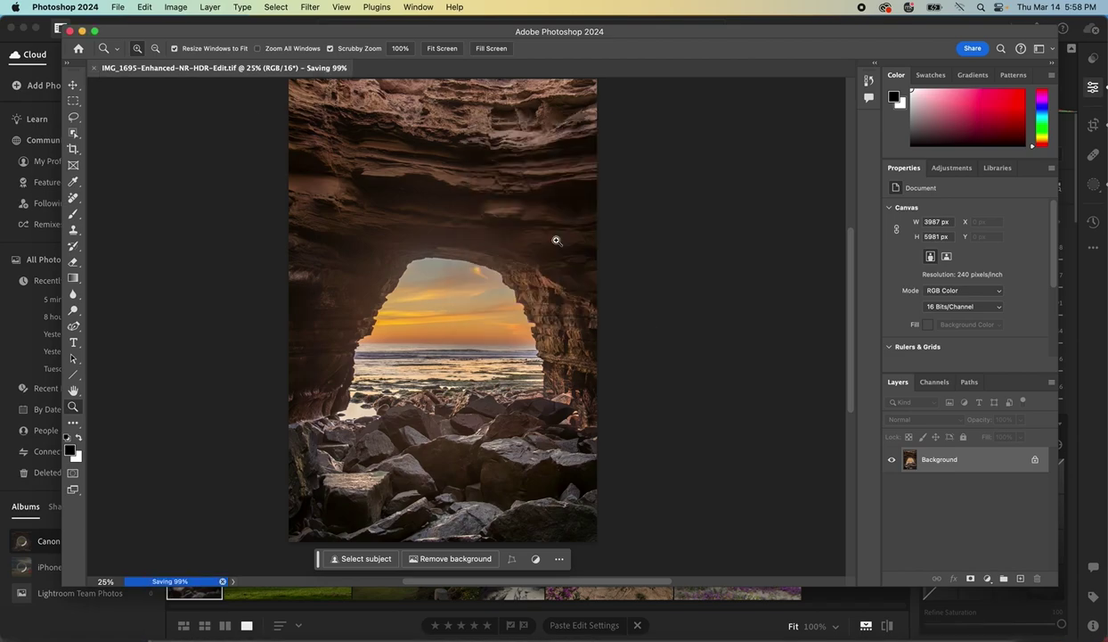